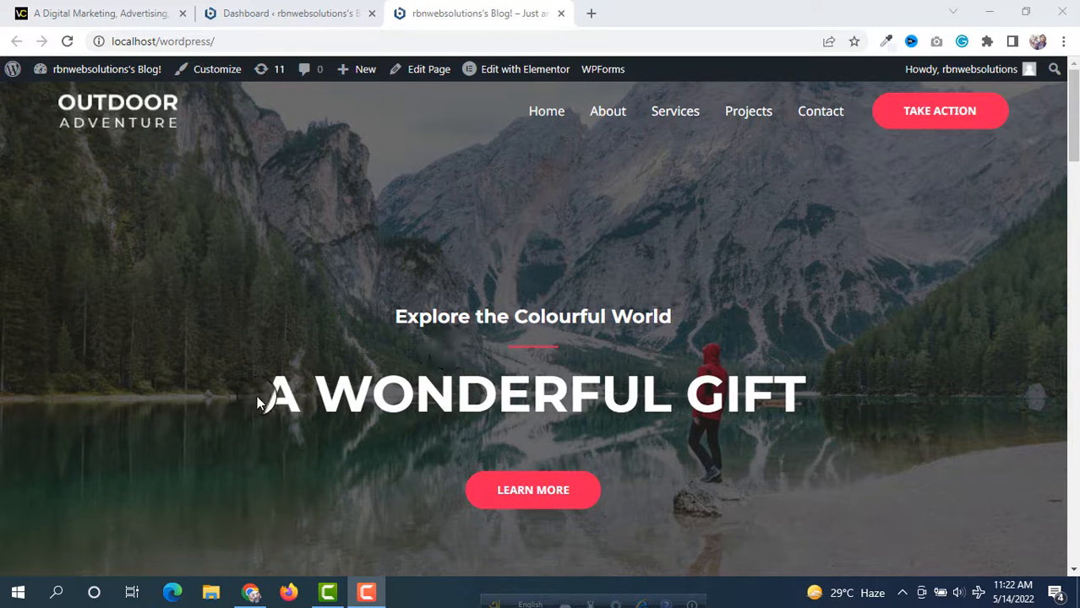
Step: View the "A Wonderful Gift" headline on the home page and the headline on the Vision Cue Media site
mouse_move(257, 397)
left_mouse_down()
mouse_move(817, 393)
mouse_move(272, 395)
left_mouse_up()
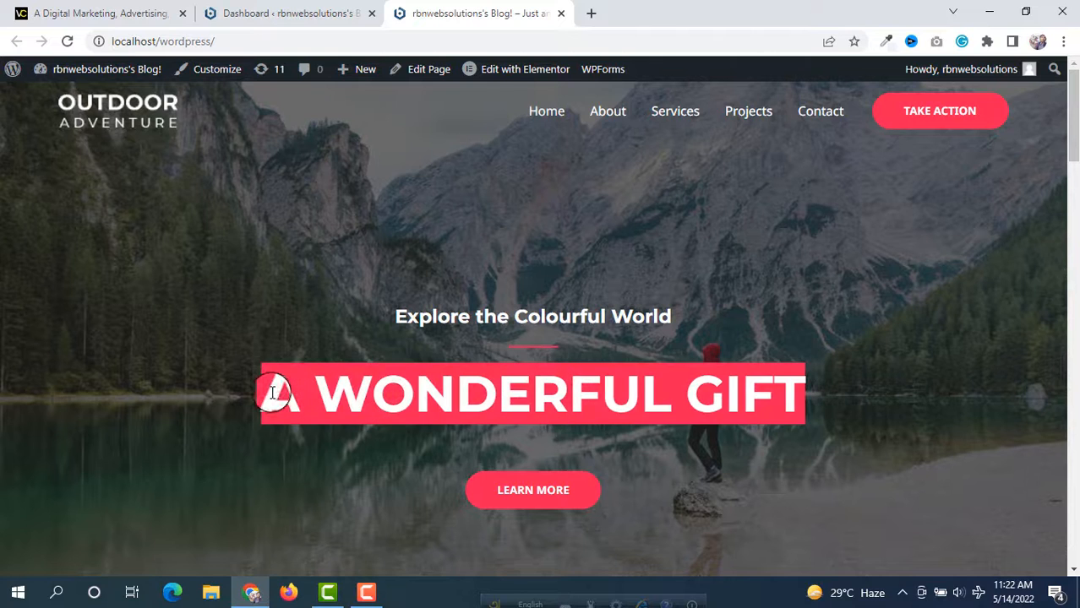
left_click(138, 12)
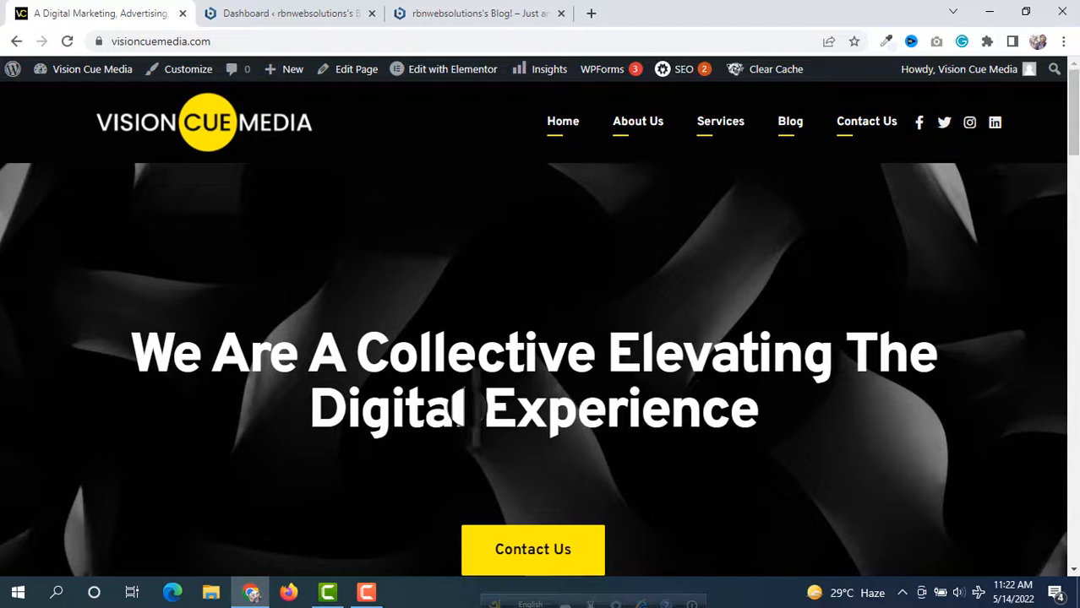
Step: Search the WordPress dashboard's plugin directory for "typing effect"
left_click(265, 13)
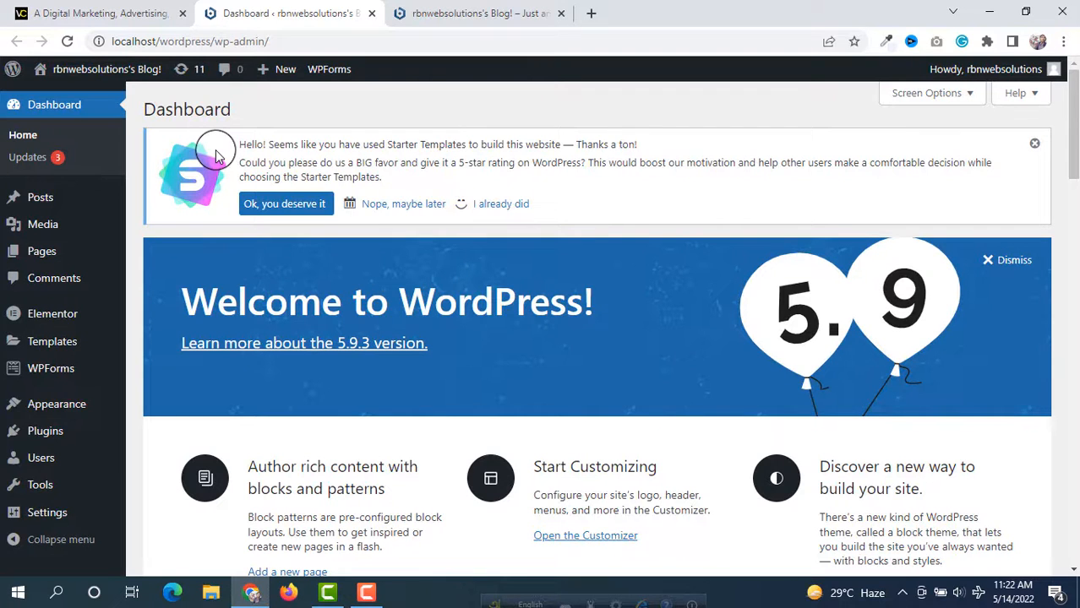
mouse_move(57, 435)
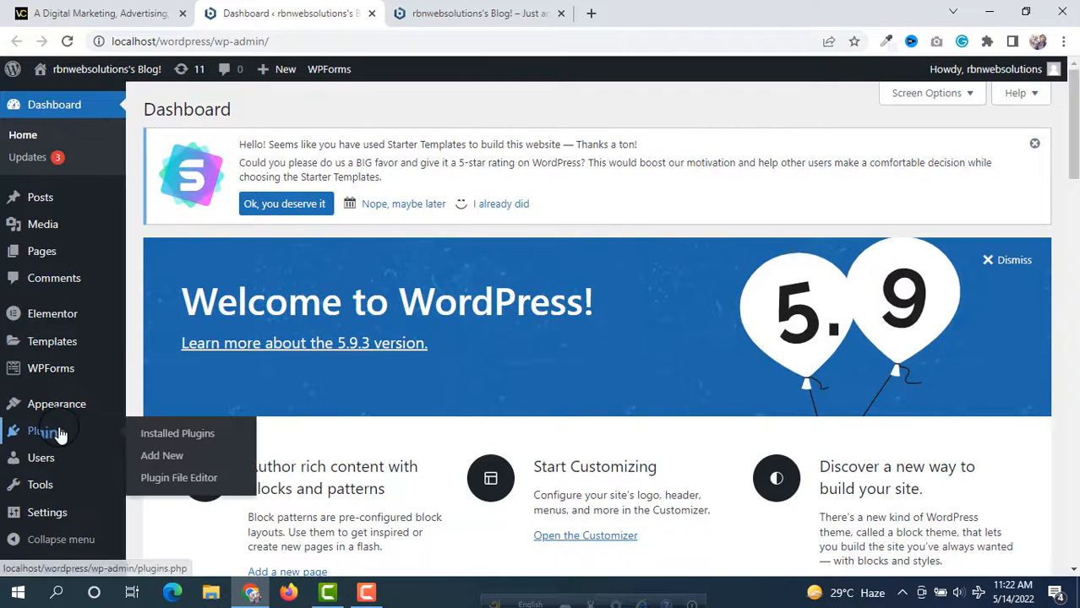
left_click(167, 459)
left_click(876, 262)
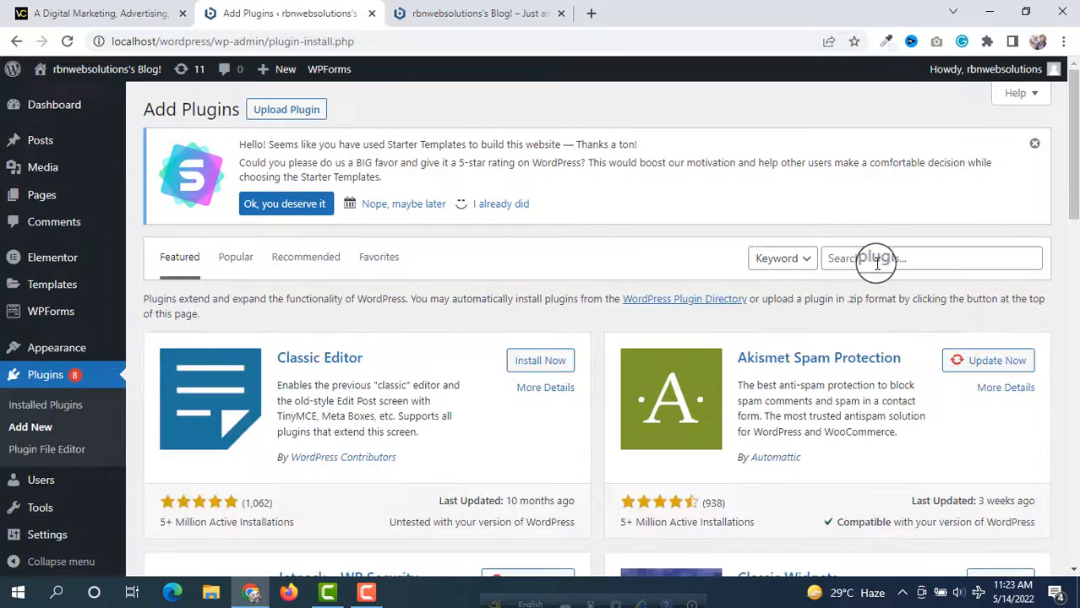
left_click(893, 261)
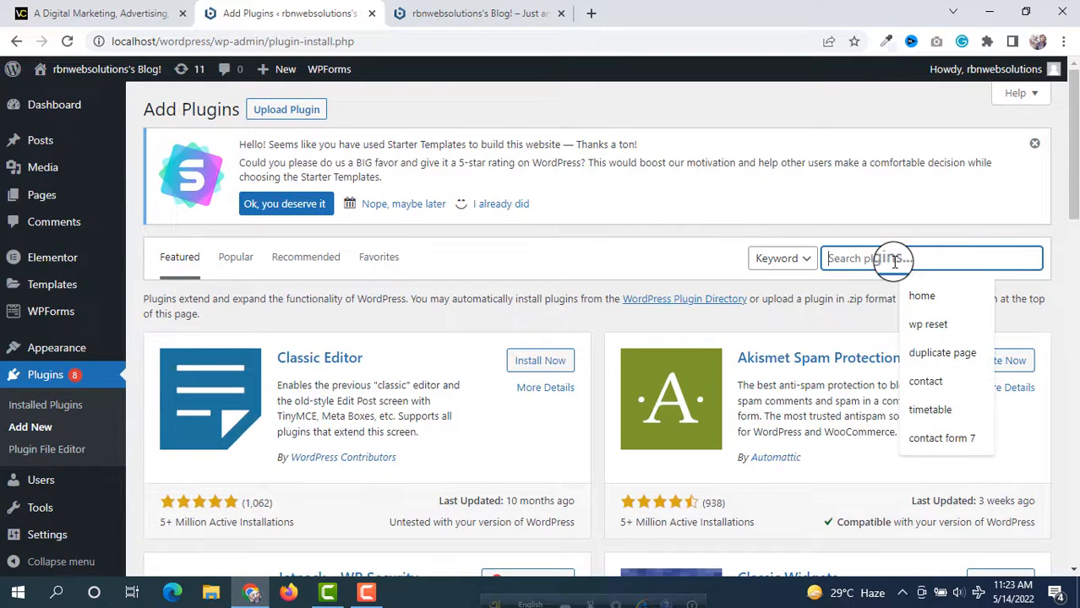
type("typing effect")
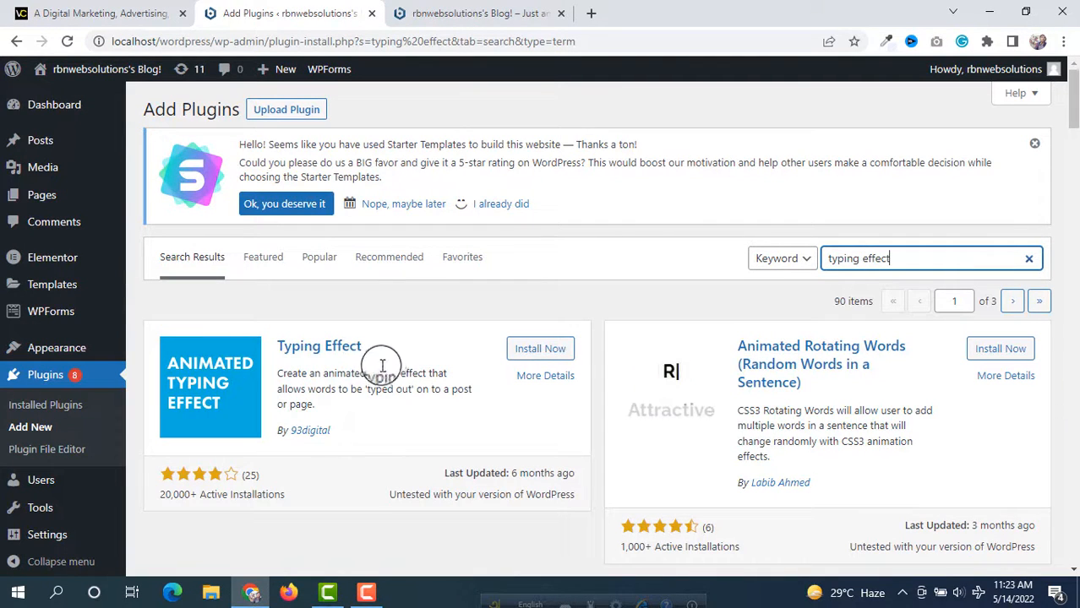
Step: Install and activate the Typing Effect plugin by 93digital
left_click(542, 354)
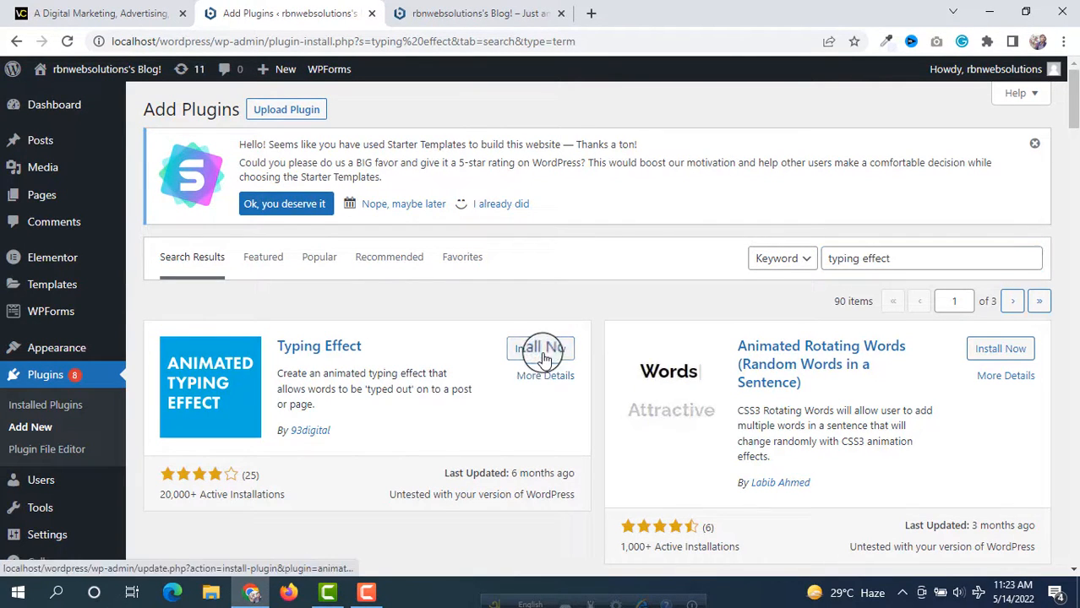
left_click(547, 352)
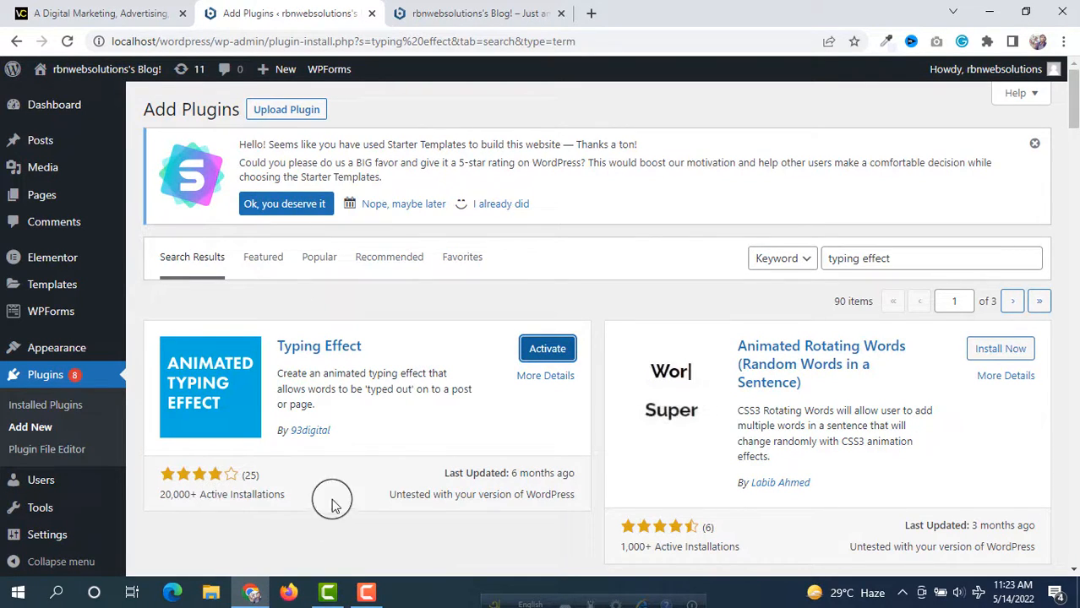
left_click(546, 348)
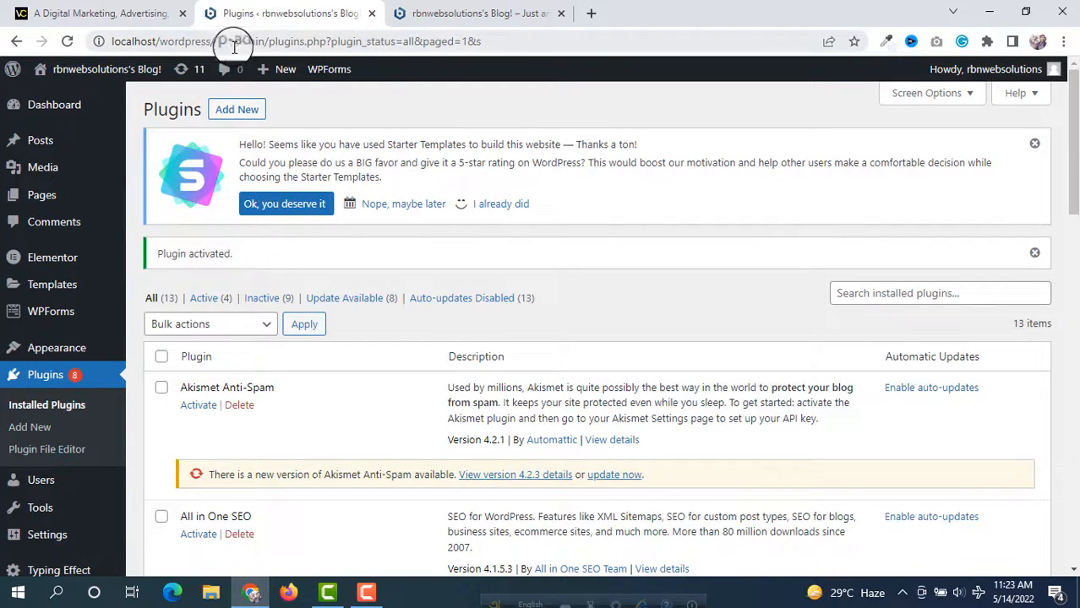
Step: Open the Typing Effect plugin's settings page at its two sentence rows
scroll(126, 270, "down", 2)
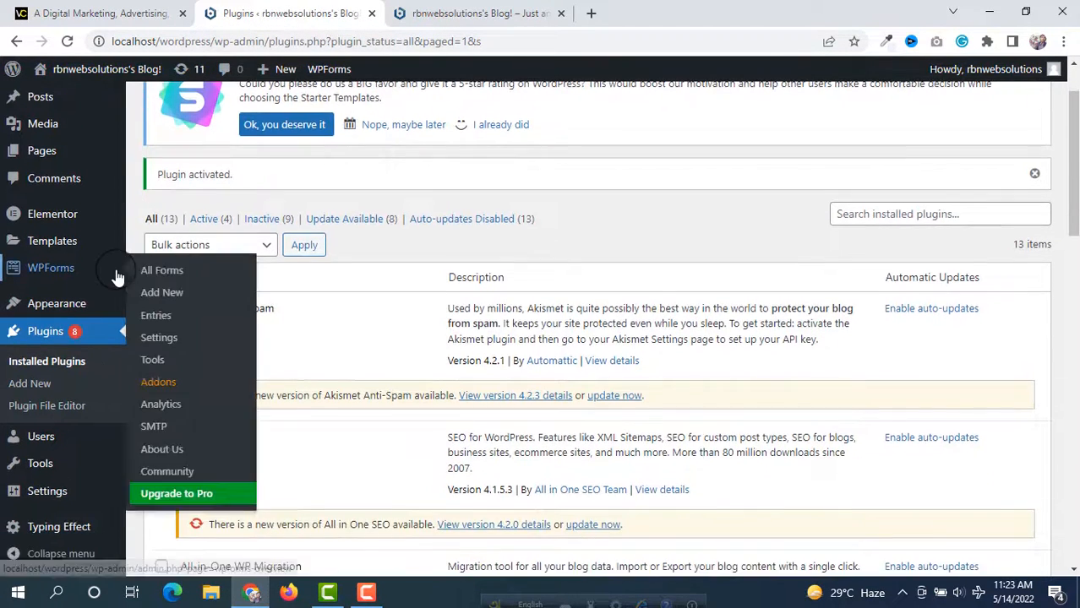
left_click(61, 530)
scroll(410, 176, "down", 1)
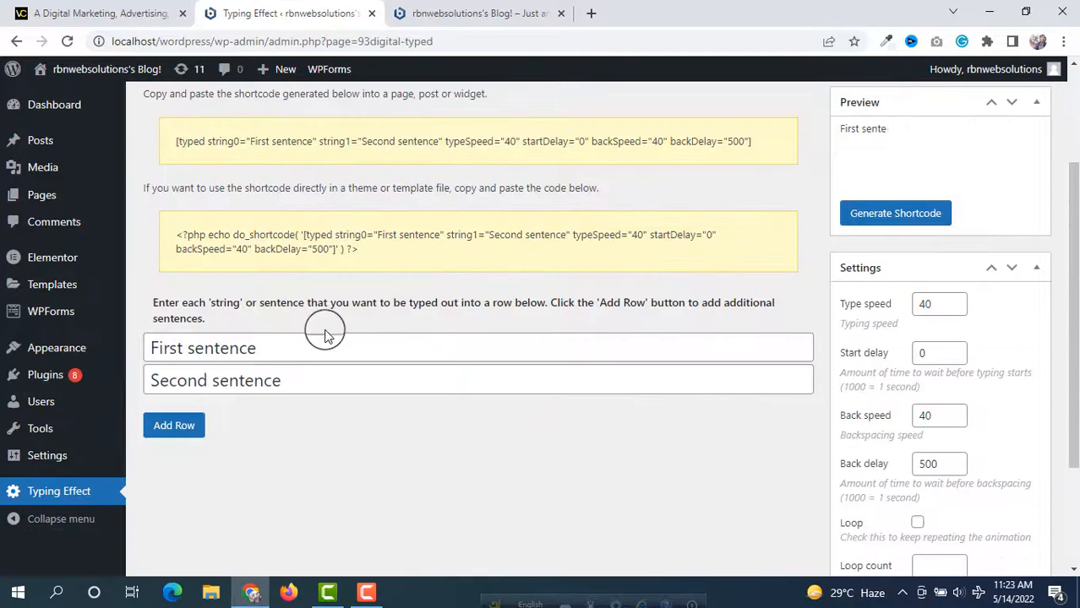
left_click_drag(321, 355, 118, 353)
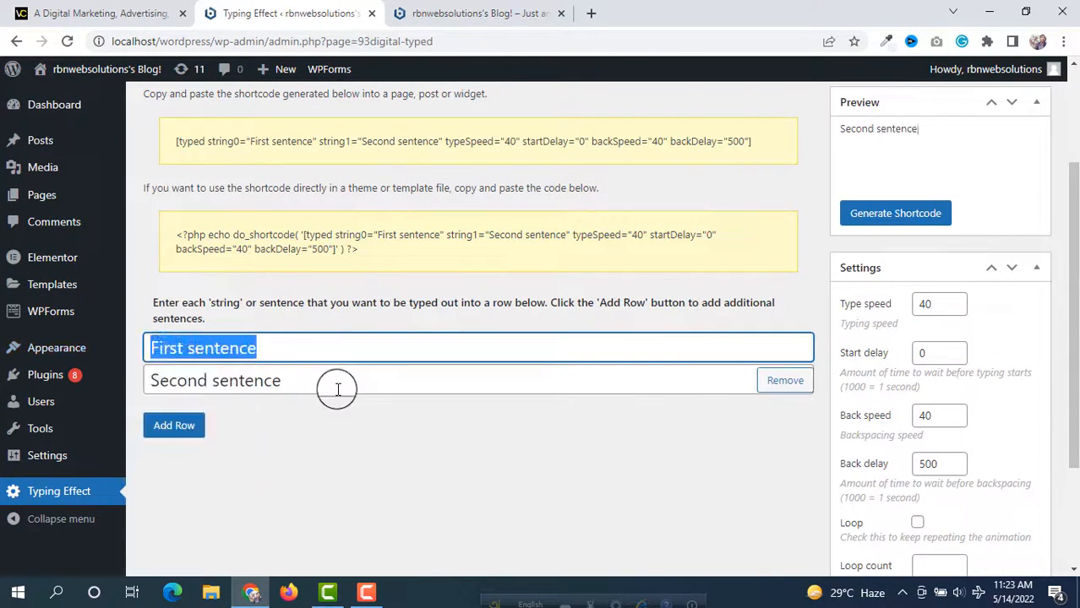
left_click_drag(337, 391, 139, 396)
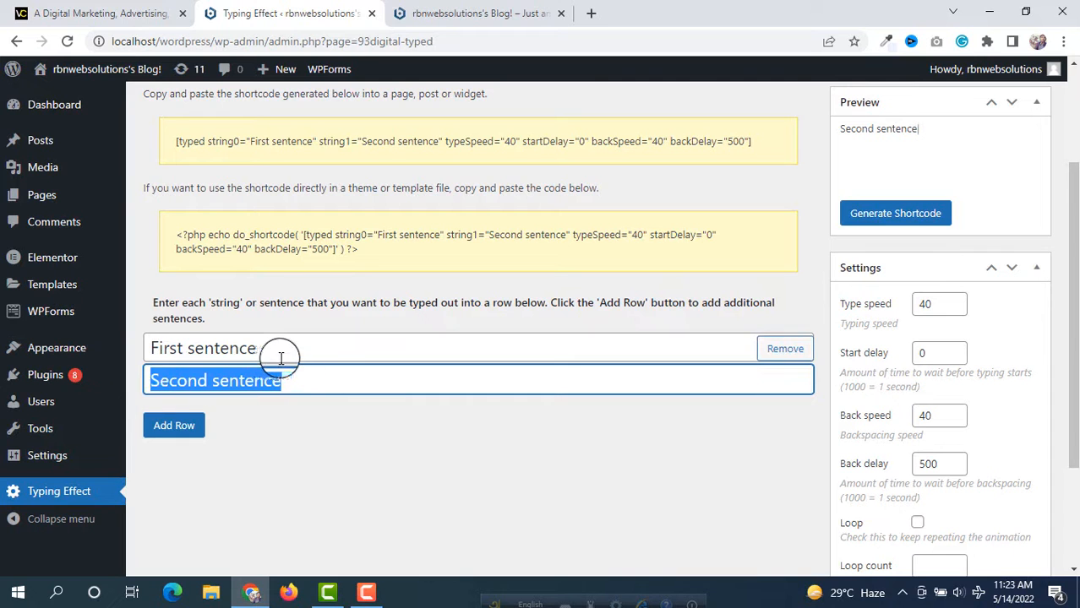
Step: Copy the word GIFT from the home page headline and replace the first sentence row with it
left_click(440, 9)
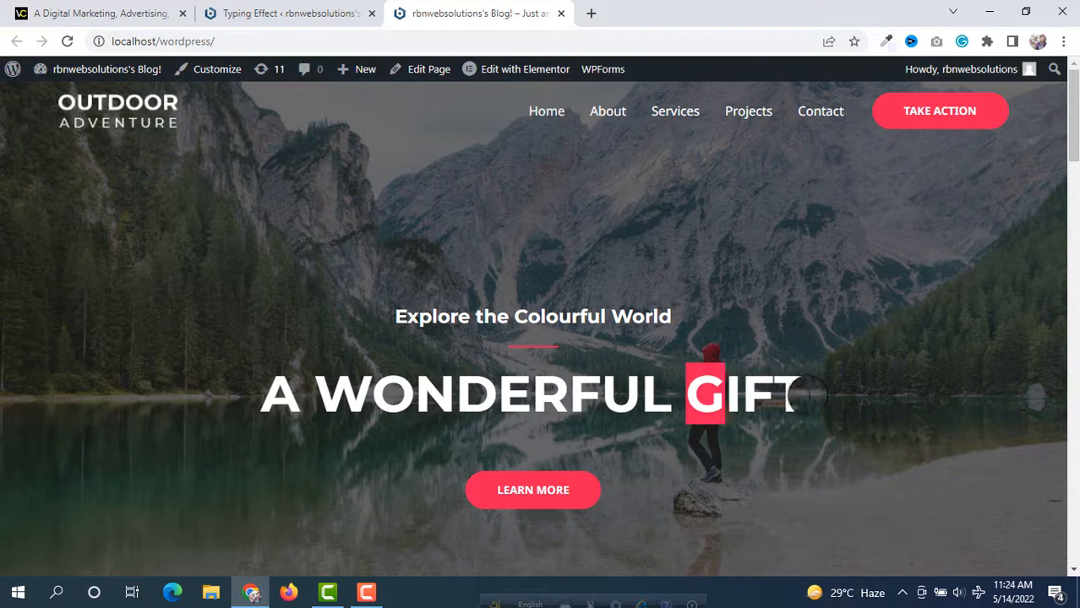
right_click(746, 399)
key("Escape")
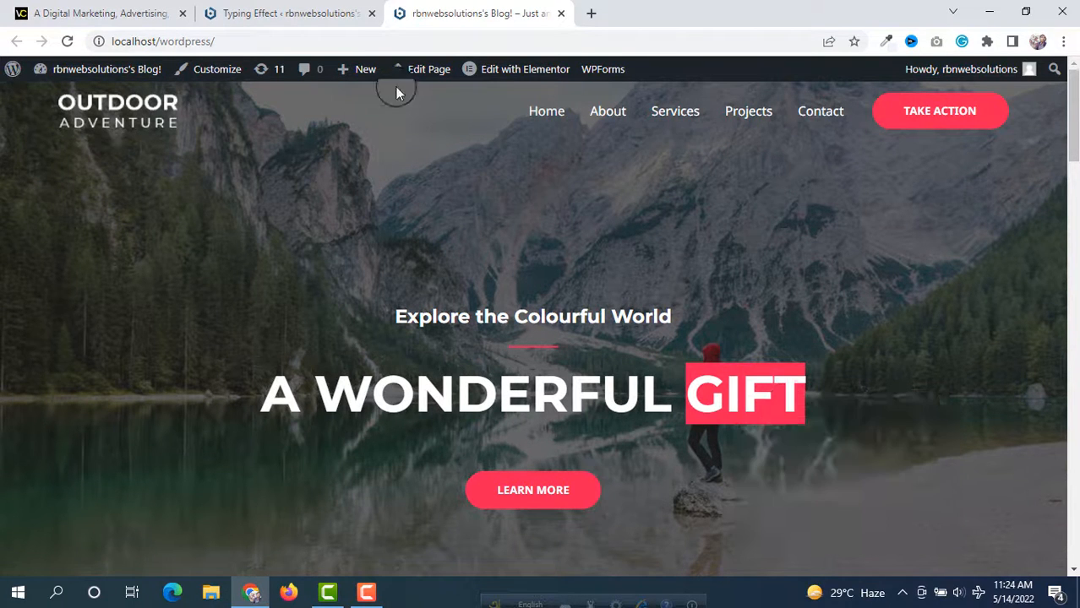
left_click(345, 10)
left_click_drag(289, 348, 85, 359)
type("GIFT")
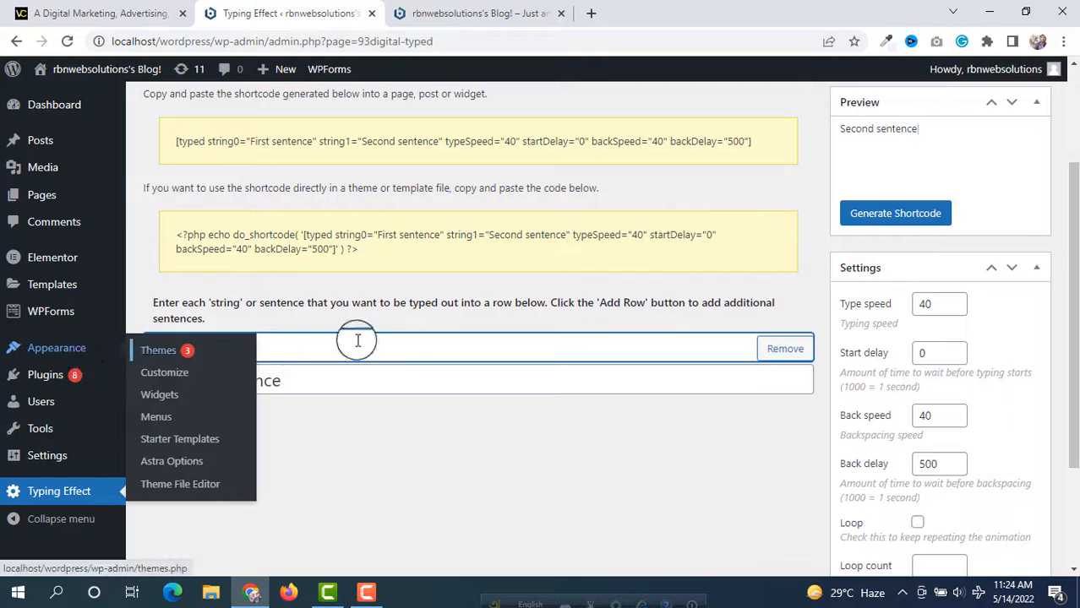
Step: Replace the second sentence row with MOMENT, checking the home page headline for reference
left_click_drag(309, 381, 84, 380)
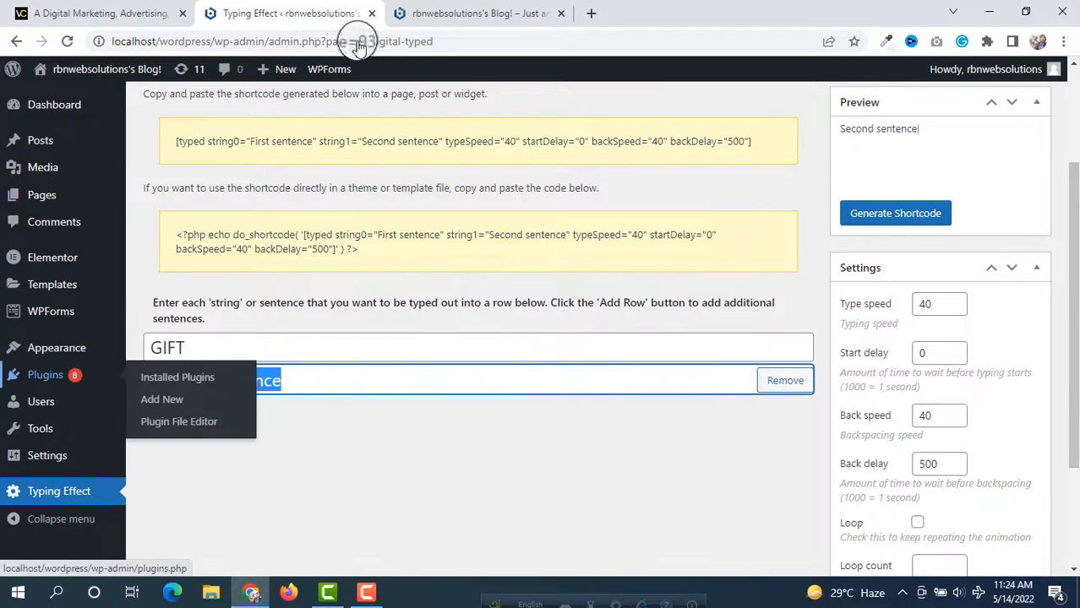
left_click(488, 10)
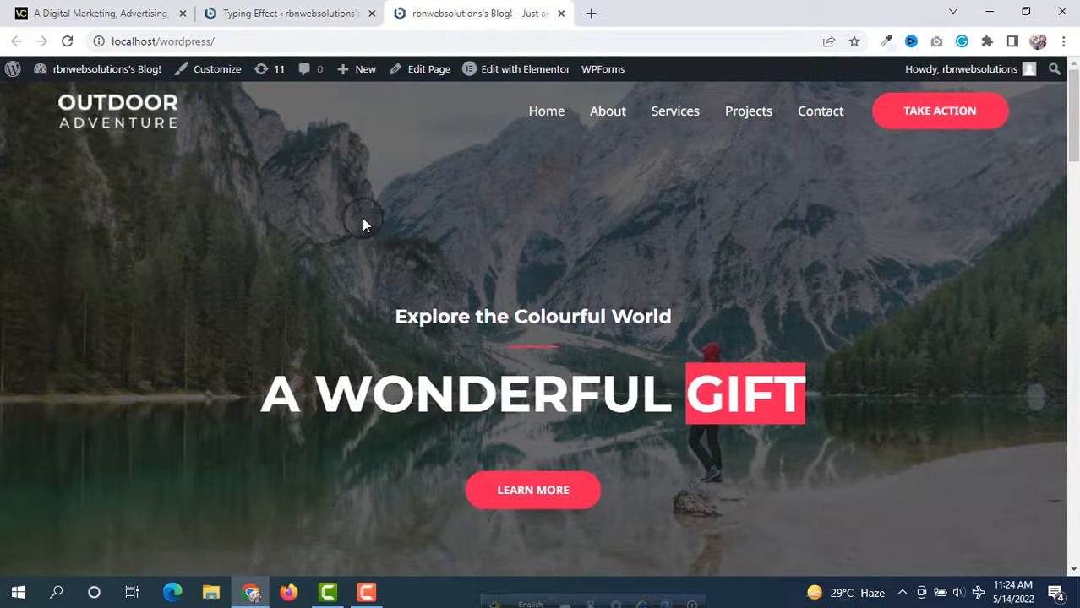
left_click(294, 11)
type("MOMENT")
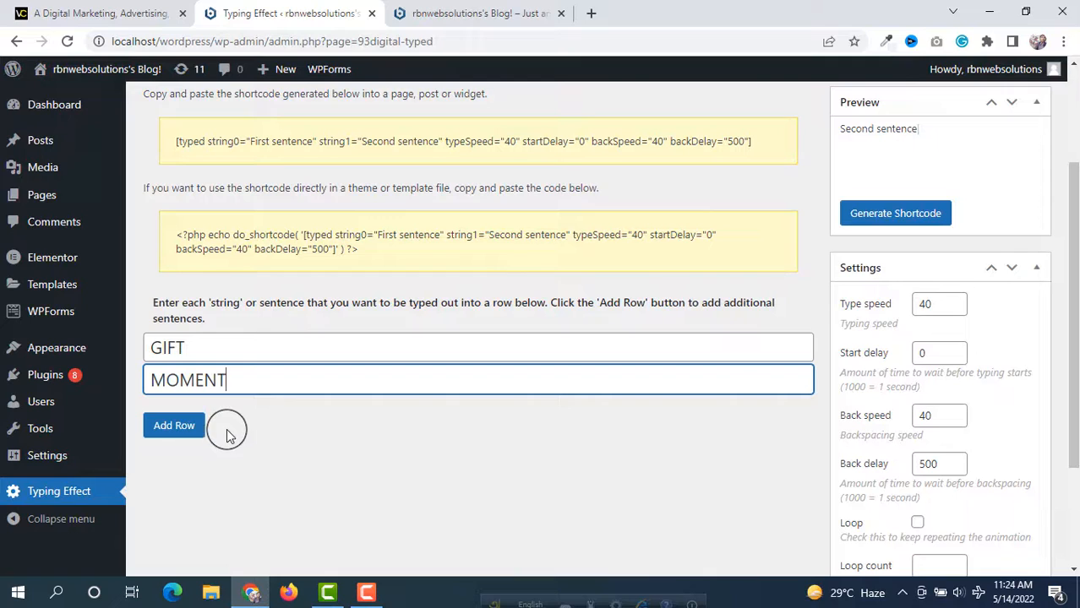
Step: Add a third sentence row containing MEMORIES
left_click(174, 425)
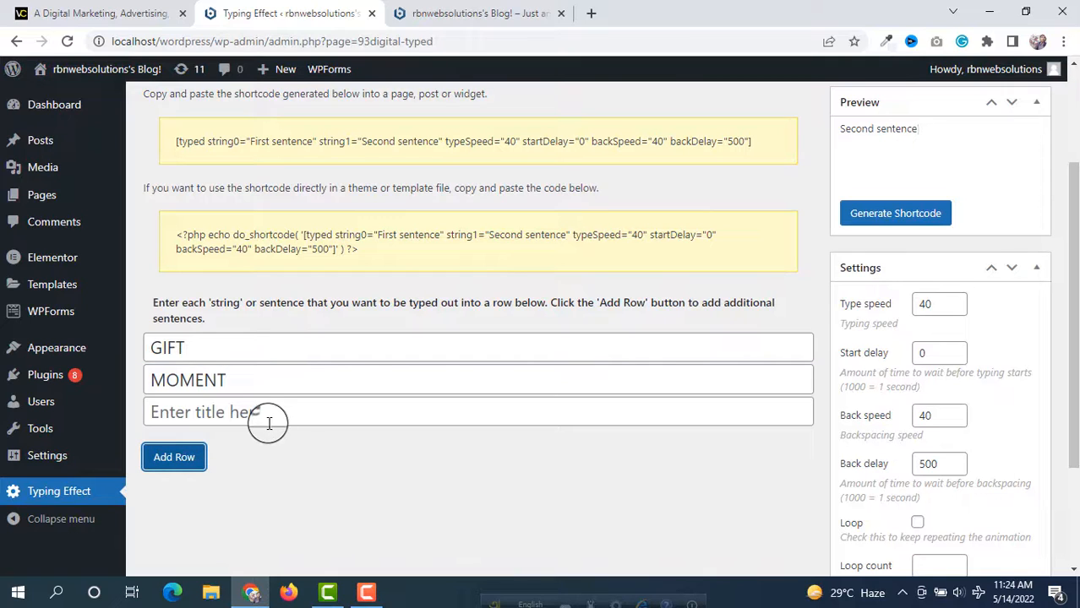
left_click(268, 422)
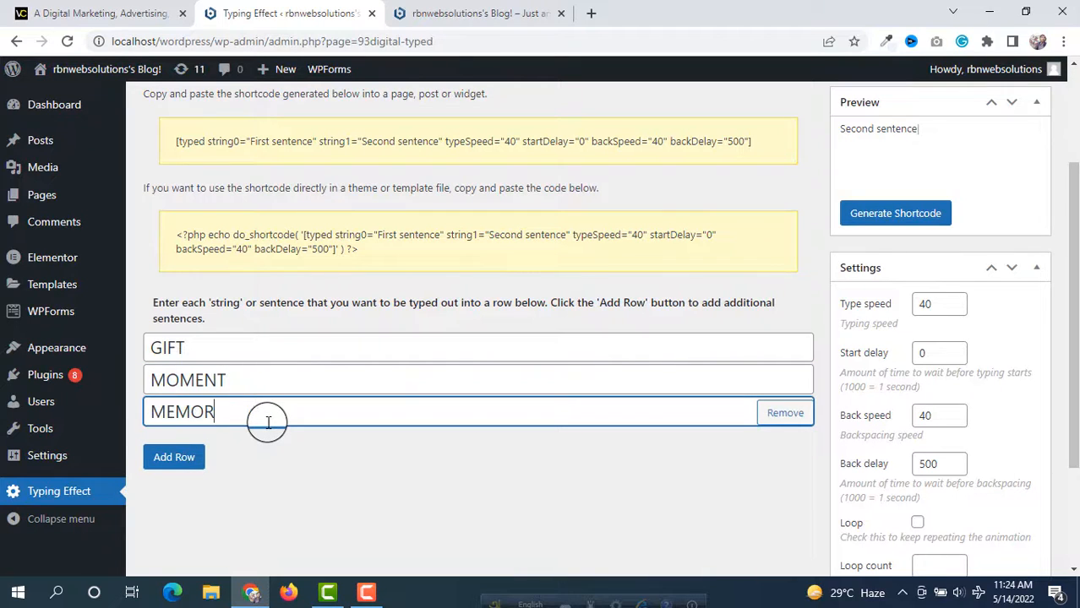
left_click(448, 483)
Step: Copy the typed shortcode meant for a page, post or widget from the Typing Effect page
scroll(497, 321, "up", 1)
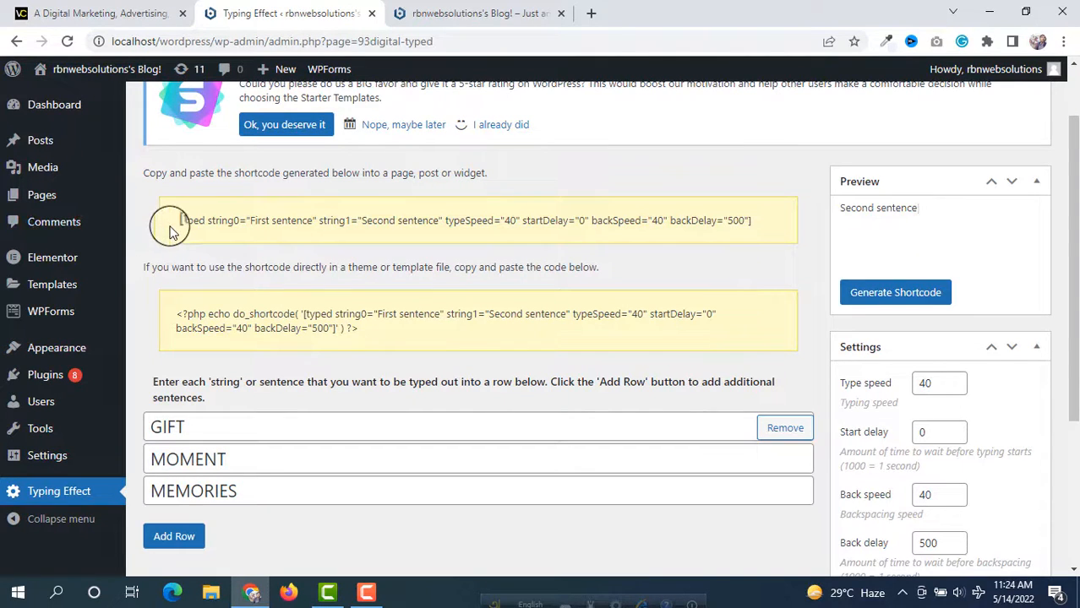
left_click_drag(222, 224, 782, 222)
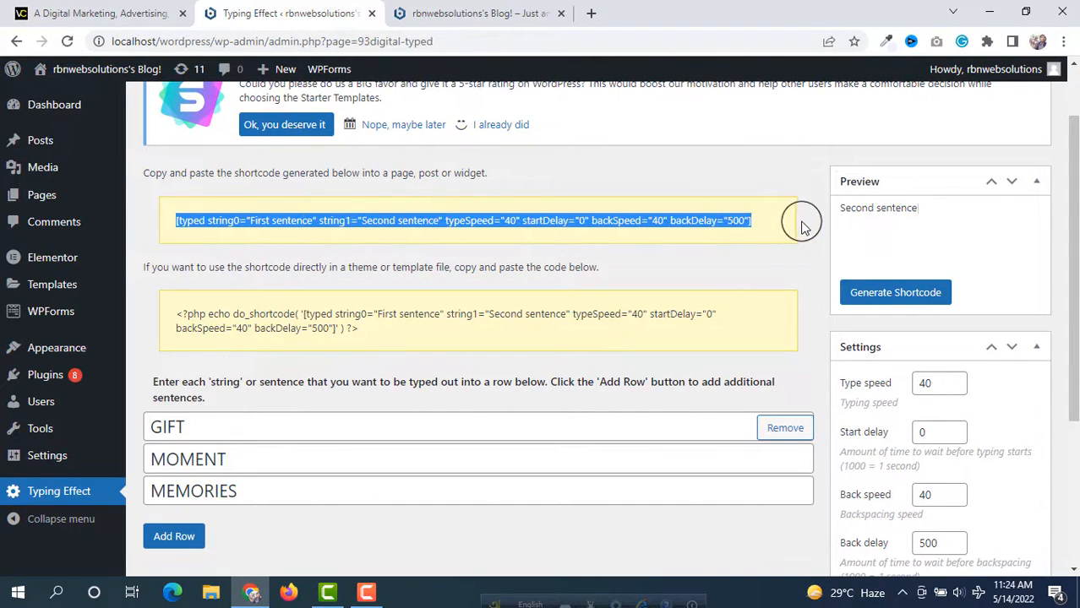
right_click(686, 224)
left_click(708, 239)
Step: Open the home page for editing with Elementor in a new tab and select the "A Wonderful Gift" heading
left_click(428, 10)
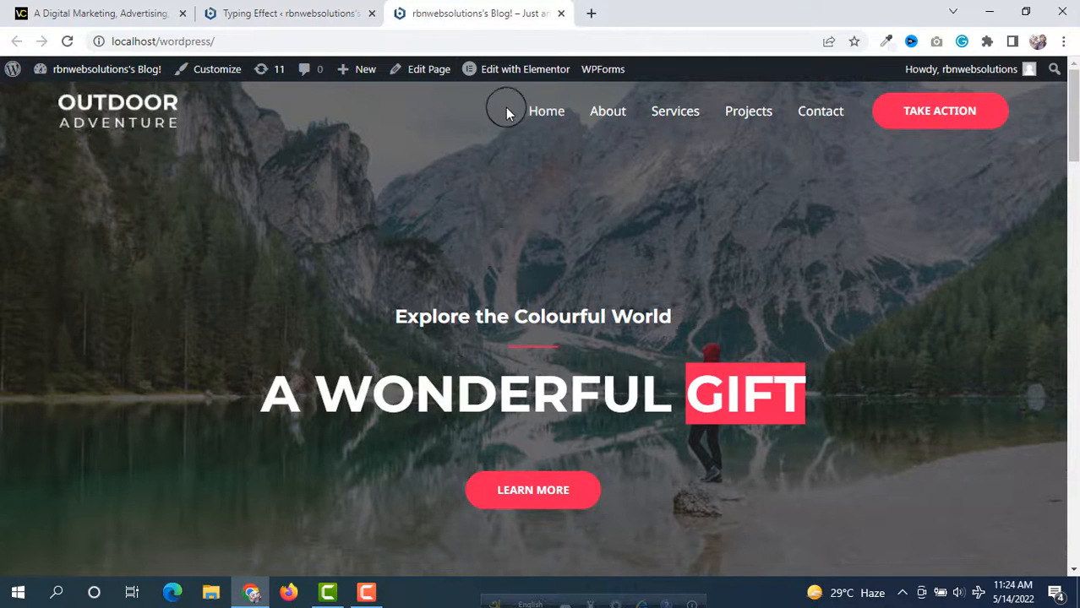
right_click(504, 81)
left_click(563, 88)
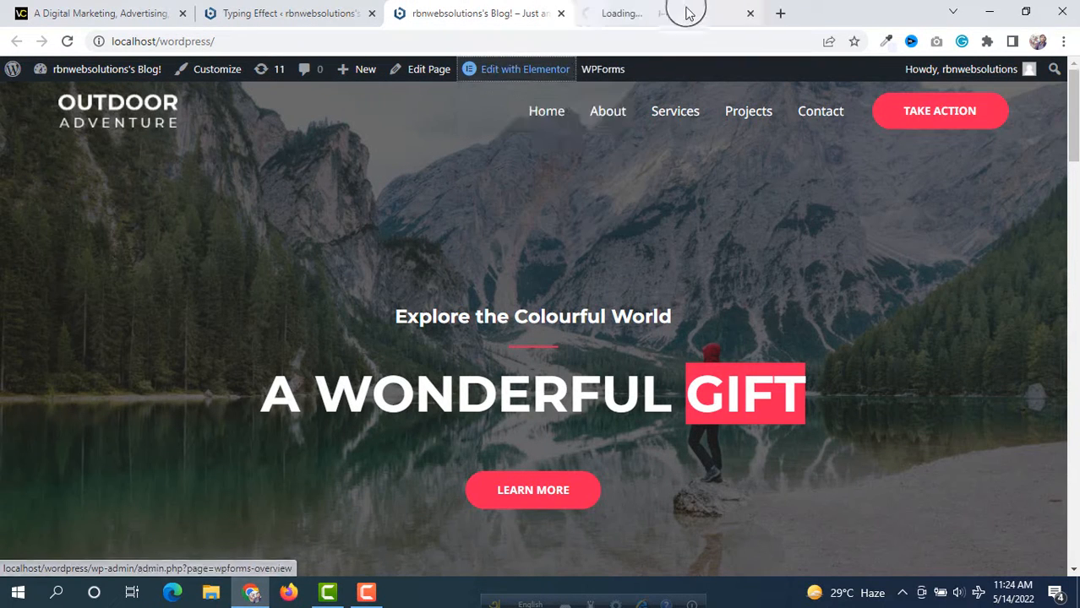
left_click(698, 11)
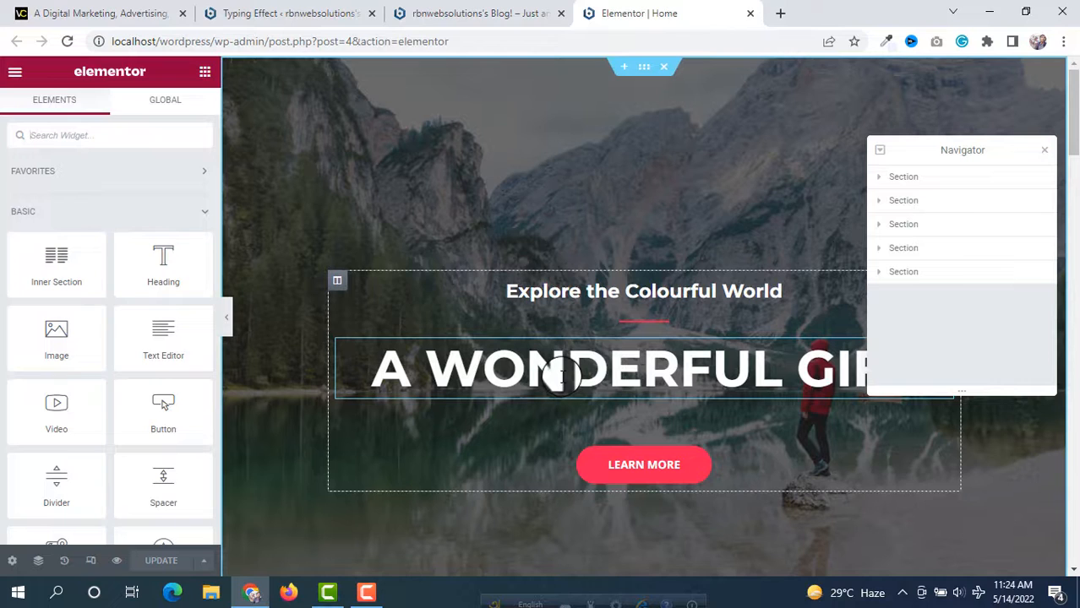
left_click(560, 376)
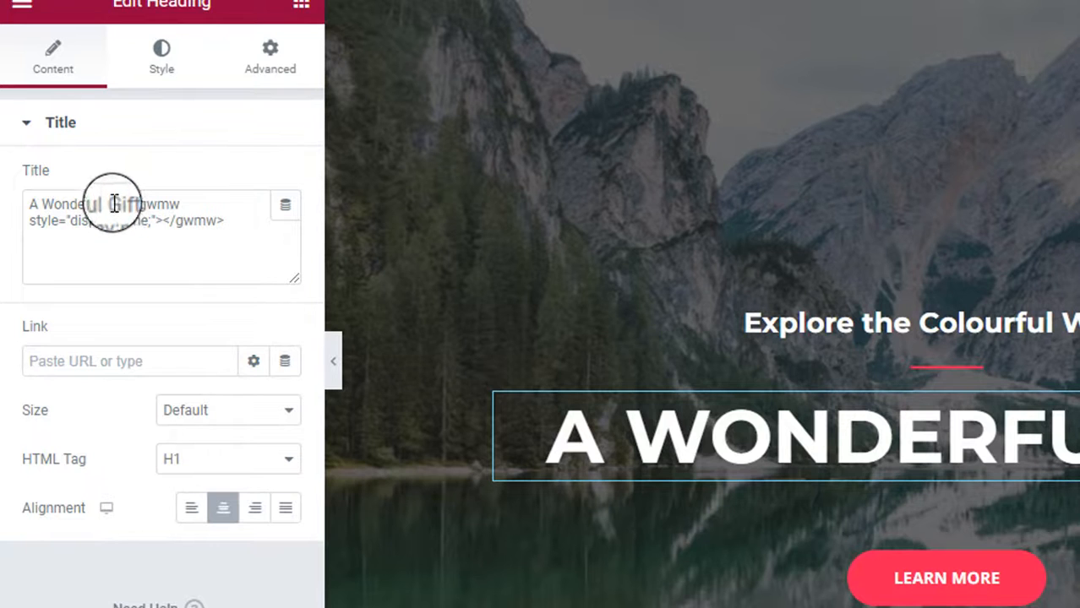
Step: Replace "Gift" and the markup after it in the heading's title with the copied typed shortcode, and update the page
left_click_drag(109, 203, 249, 222)
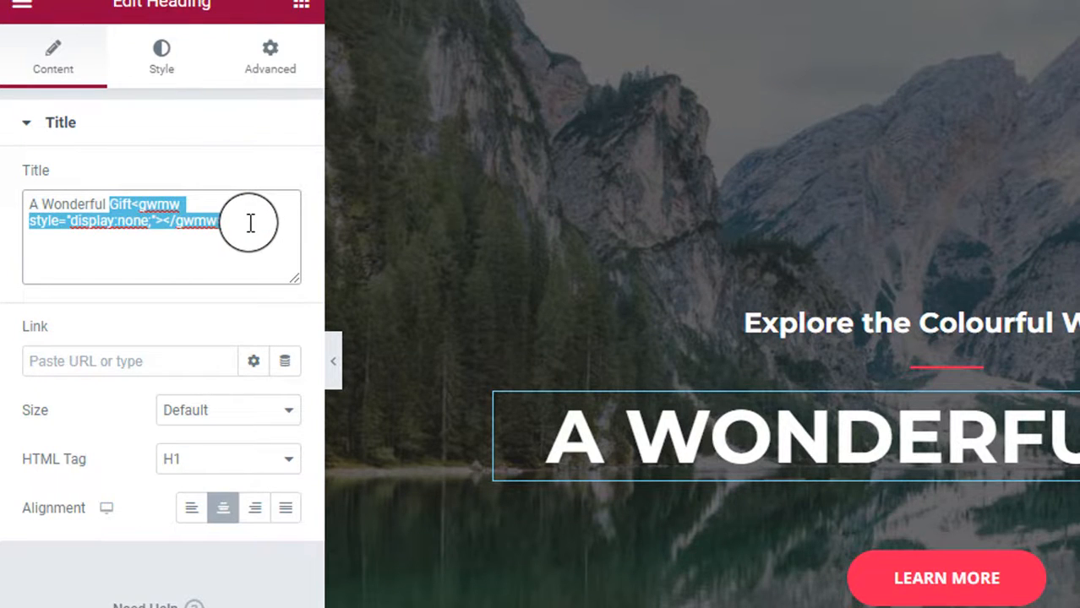
key("BackSpace")
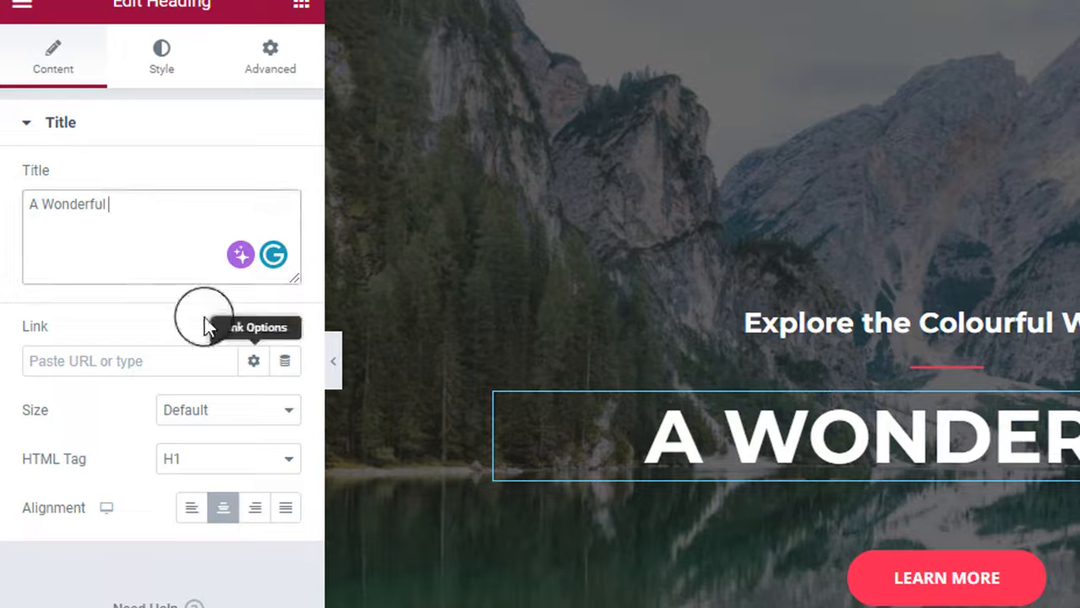
right_click(146, 208)
left_click(189, 373)
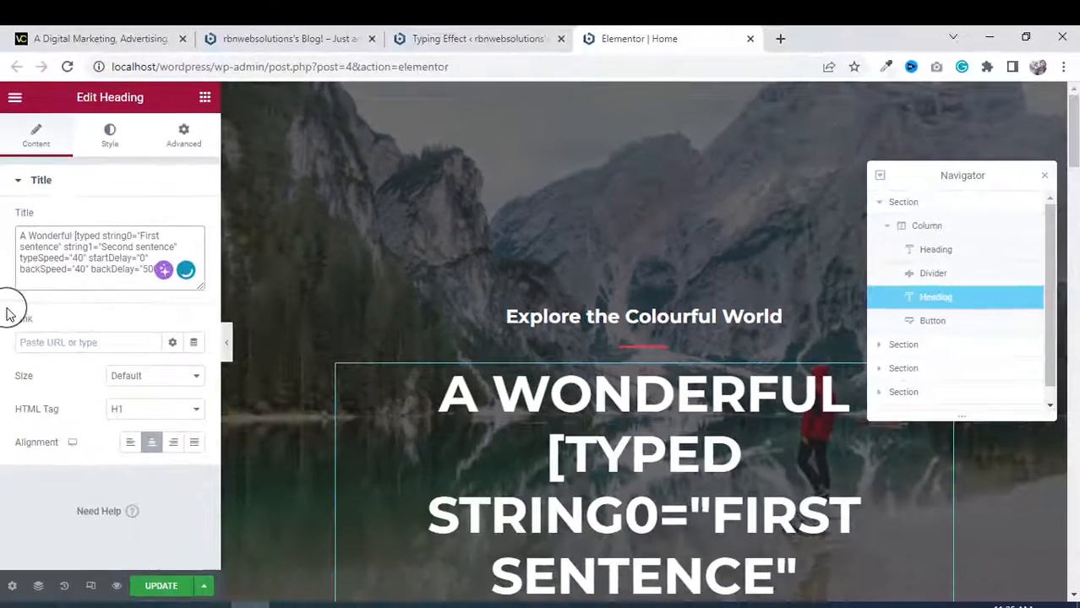
left_click(156, 586)
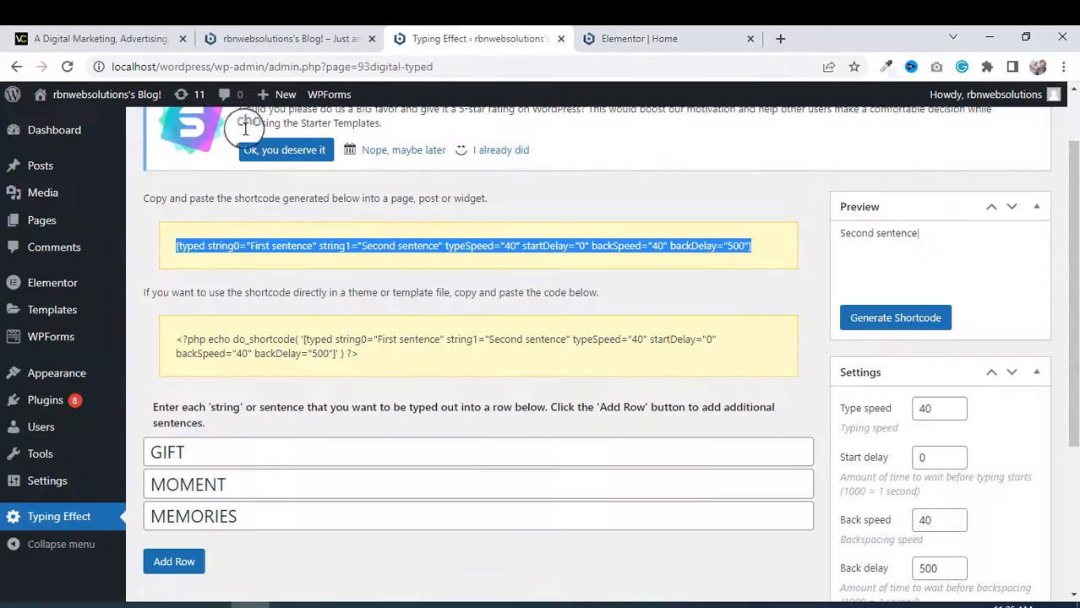
Step: Open the site's home page in a new tab and check the typing effect in the headline
left_click(477, 38)
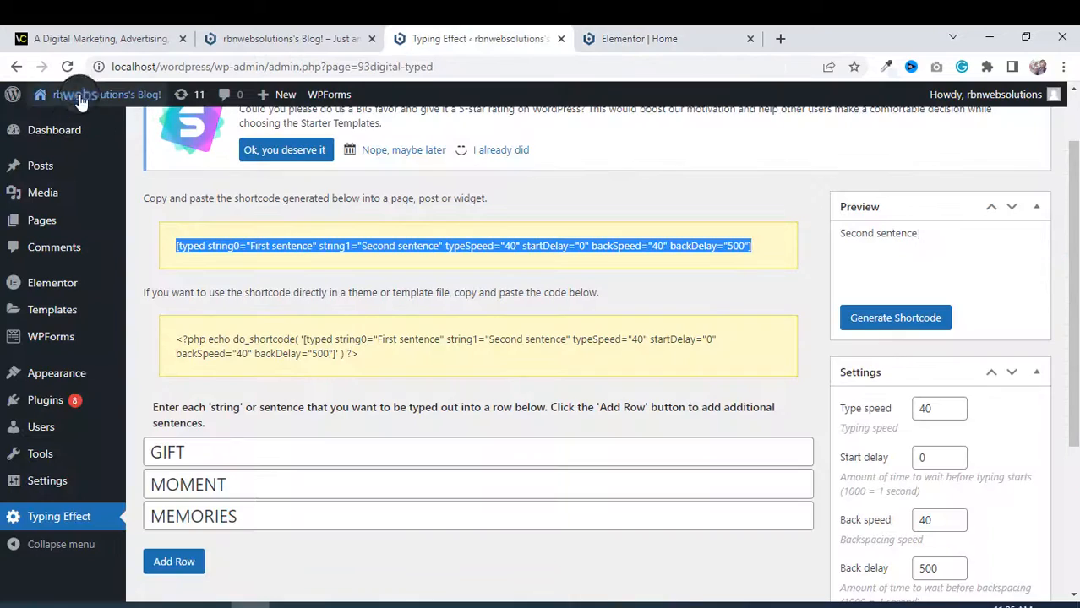
right_click(78, 93)
left_click(122, 105)
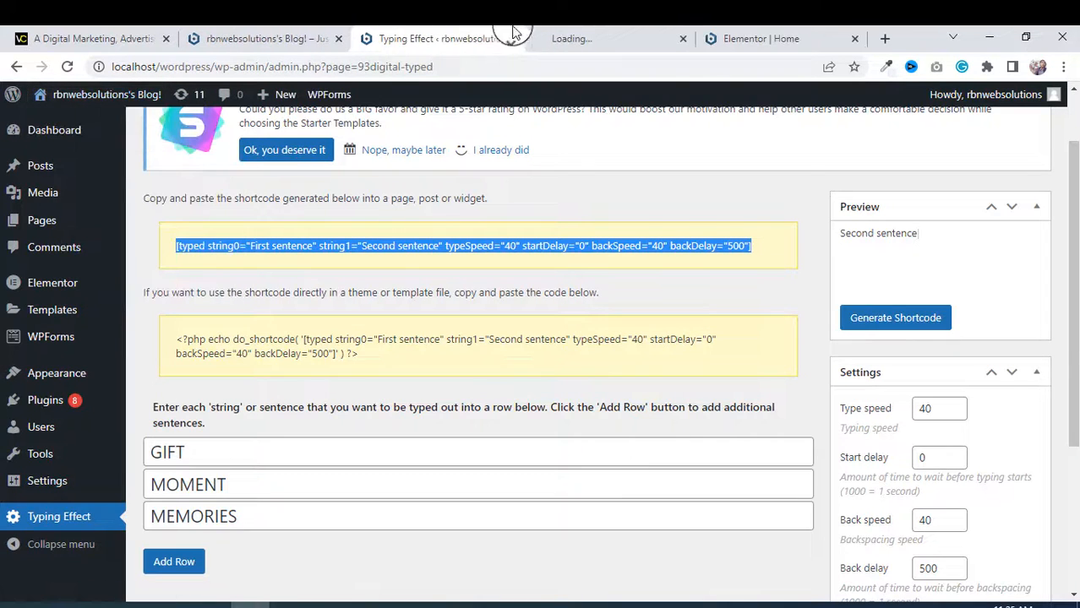
left_click(663, 32)
left_click_drag(662, 32, 702, 32)
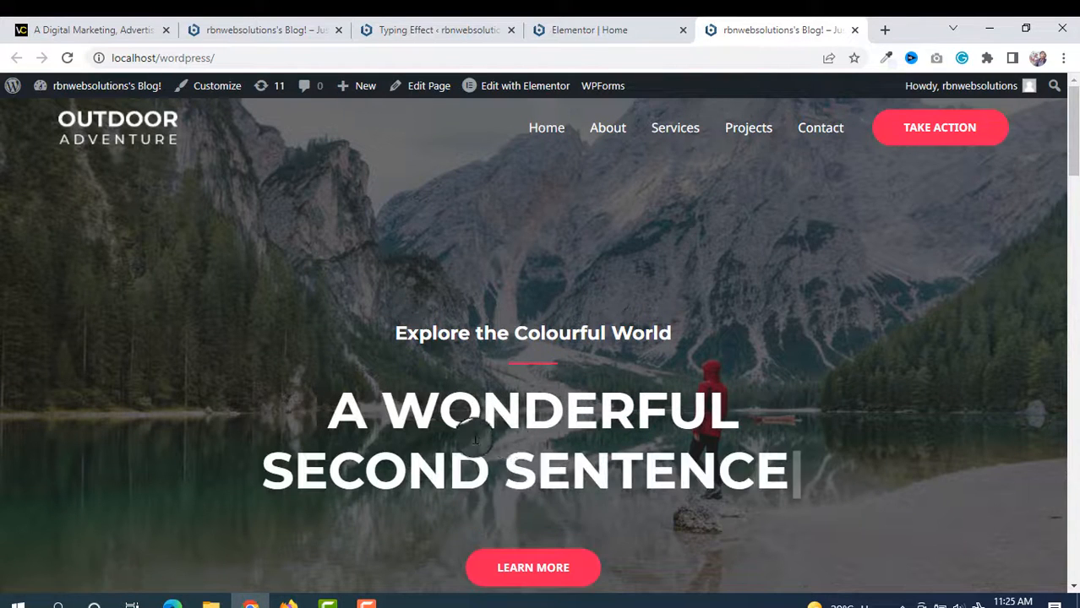
Step: Regenerate the typed shortcode for GIFT, MOMENT and MEMORIES on the Typing Effect page and copy it
left_click(420, 28)
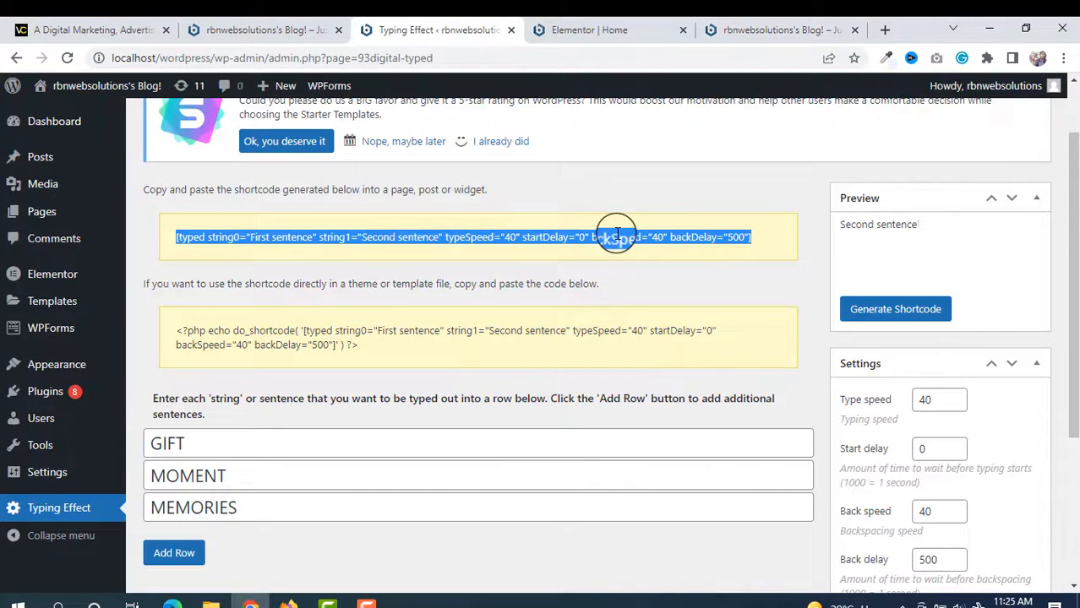
left_click(886, 319)
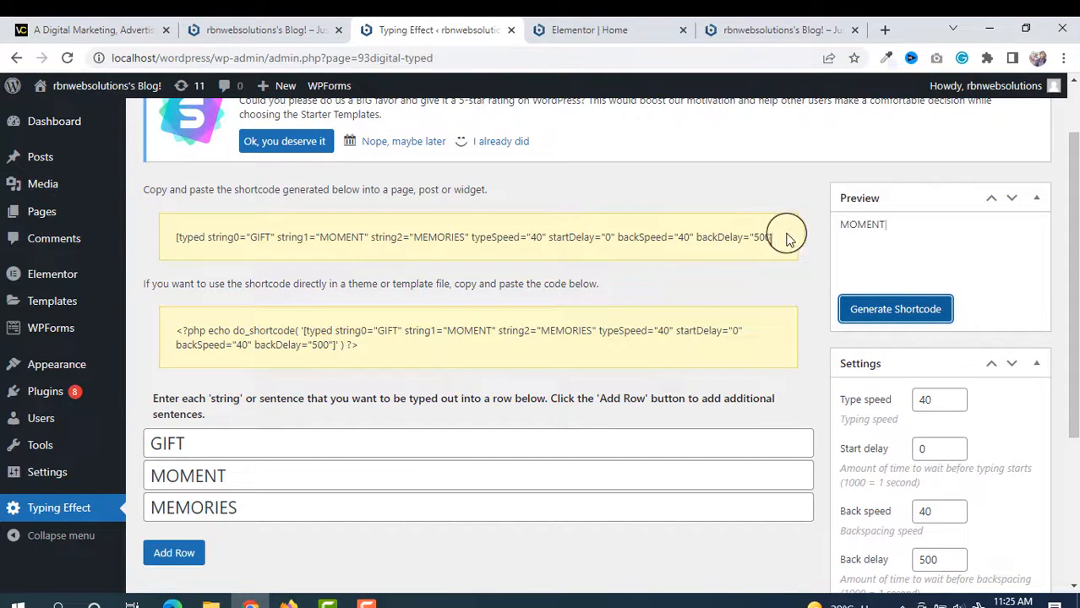
mouse_move(785, 239)
left_mouse_down()
mouse_move(180, 238)
mouse_move(829, 247)
mouse_move(778, 240)
left_mouse_up()
left_click(180, 236)
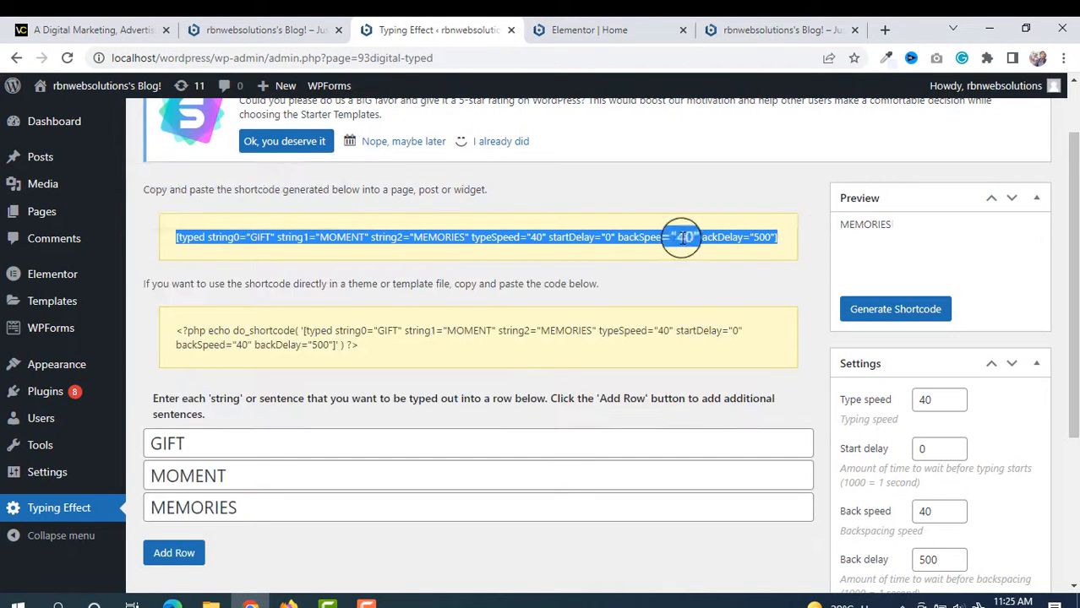
right_click(699, 239)
left_click(718, 248)
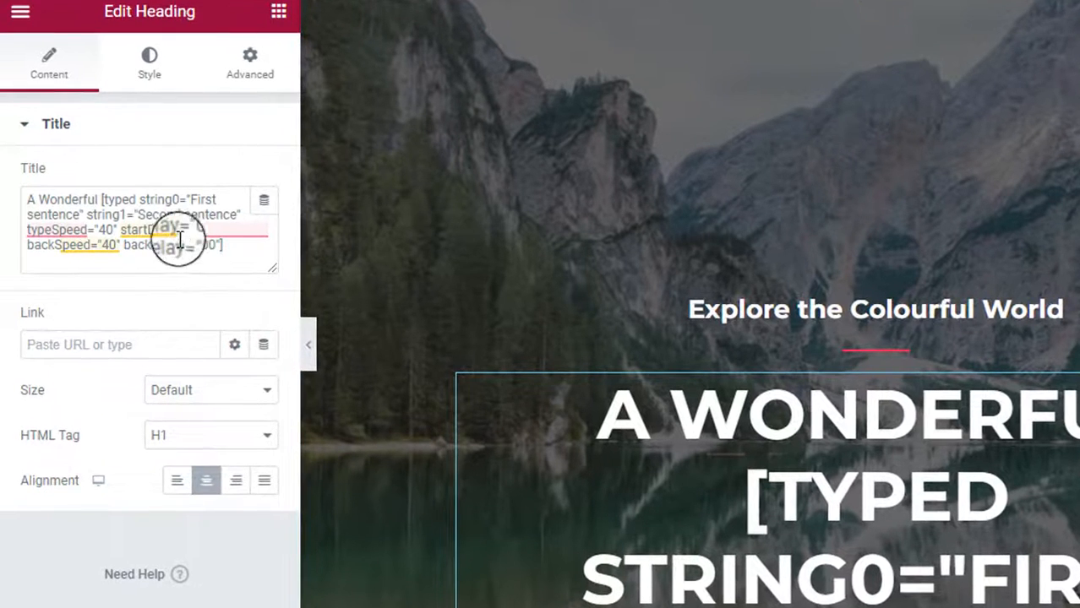
Step: Replace the typed shortcode in the Elementor heading's title with the copied one, update the page, and check the headline on the home page
left_click_drag(100, 199, 291, 269)
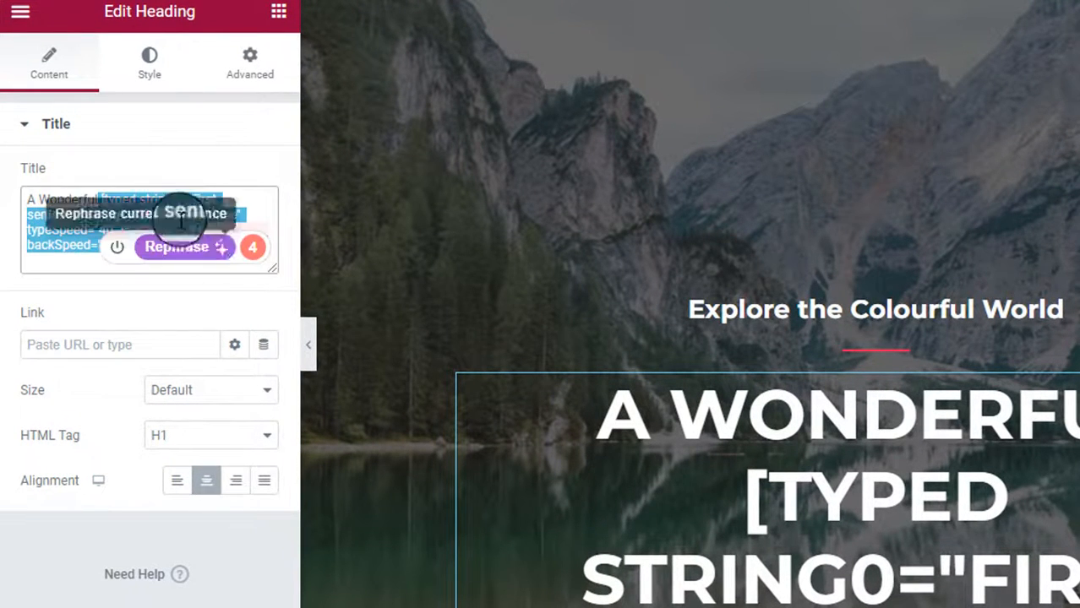
type("[typed string0=\"GIFT\" string1=\"MOMENTS\" string2=\"MEMORIES\" typeSpeed=\"40\" startDelay=\"0\" backSpeed=\"40\" backDelay=\"500\"]")
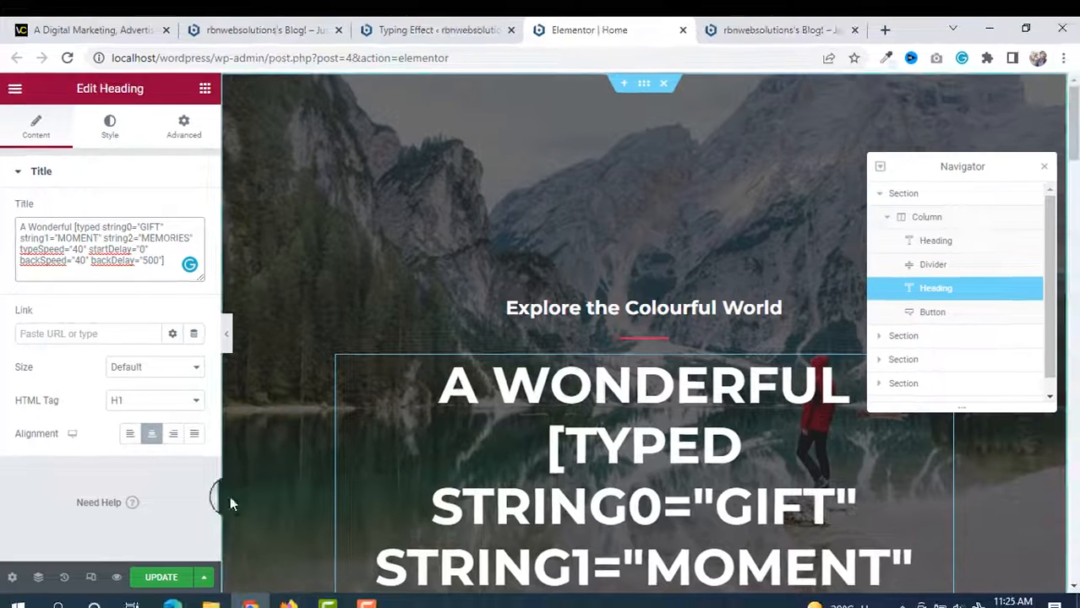
left_click(164, 582)
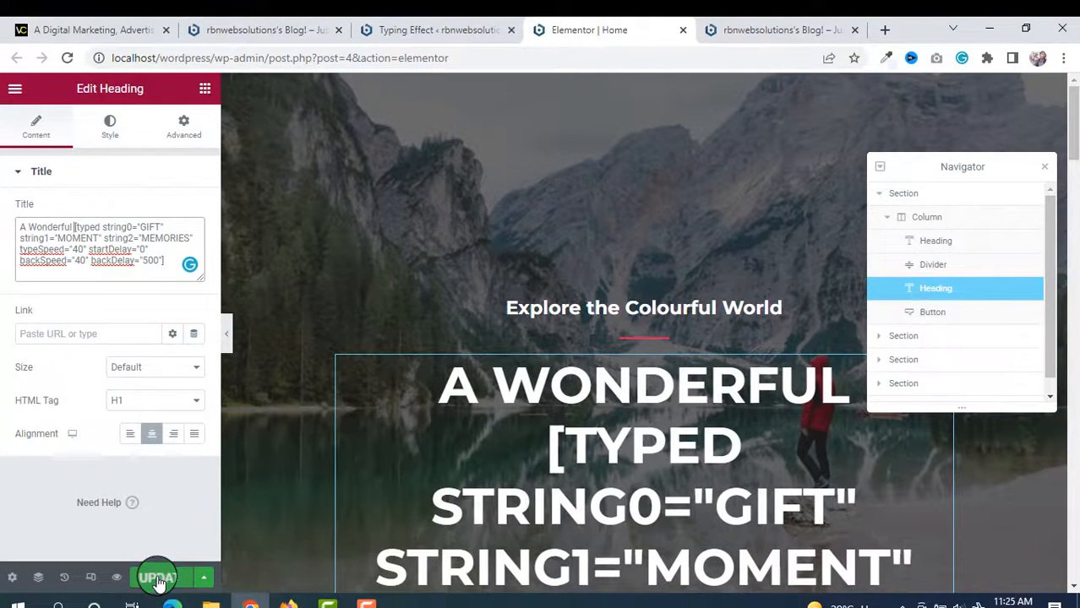
key("ctrl+Tab")
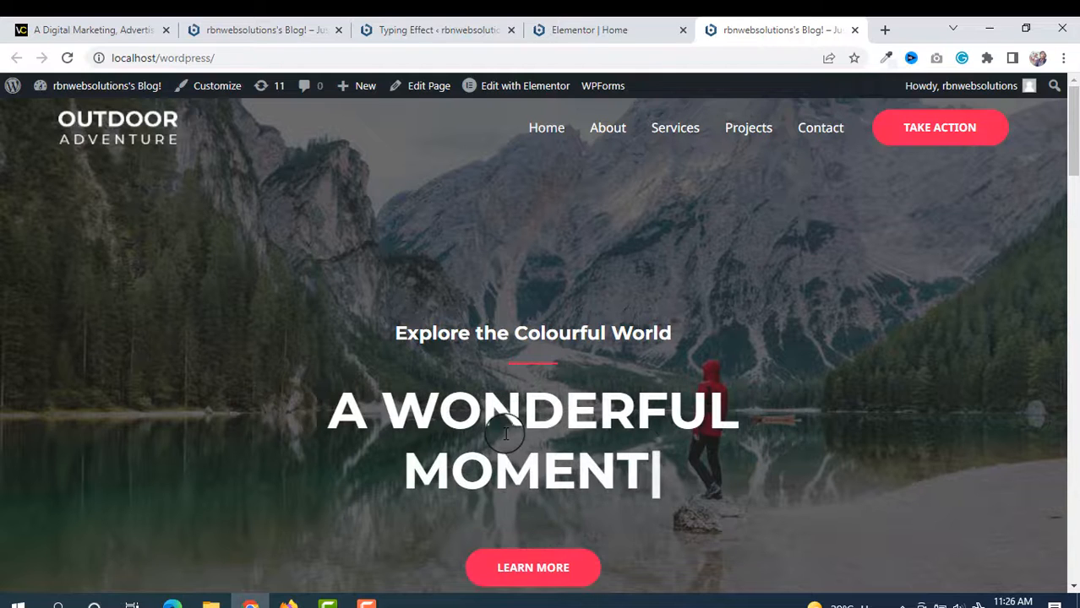
Step: Set both the type speed and the back speed to 120 in the Typing Effect settings
left_click(450, 30)
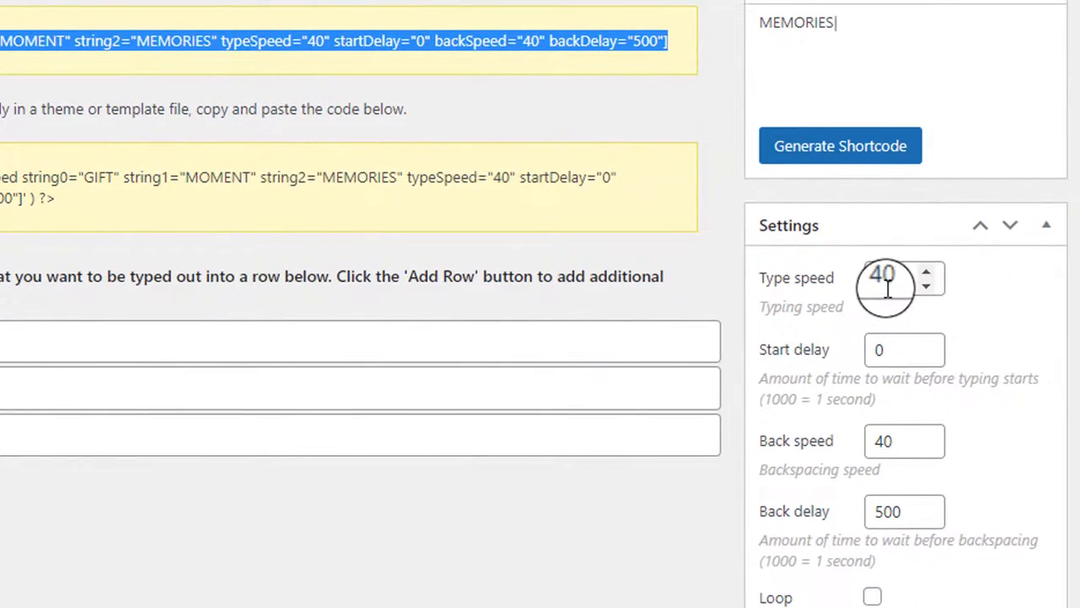
left_click(924, 402)
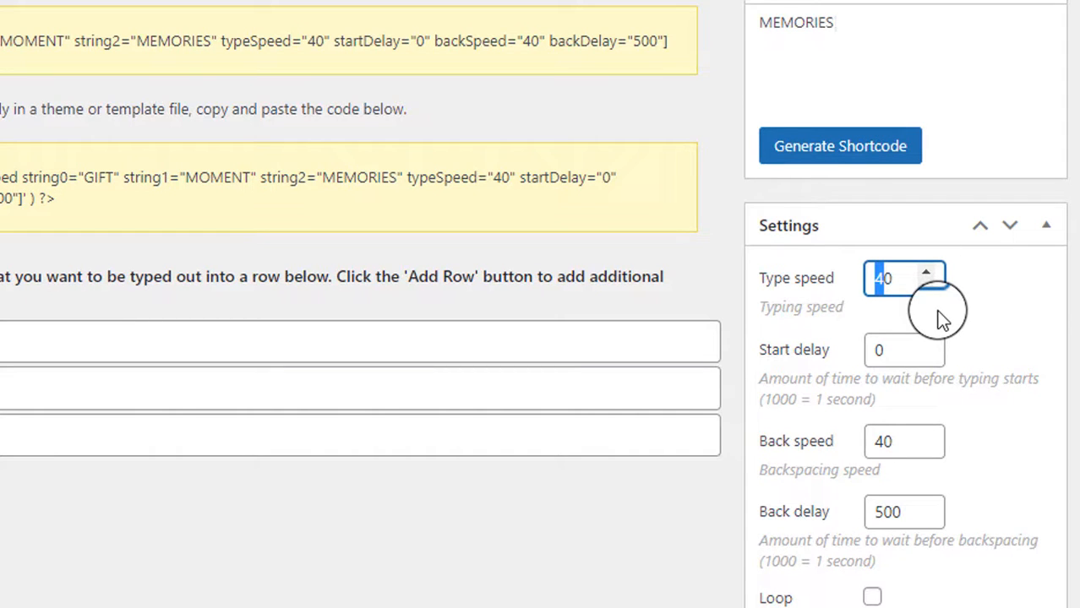
left_click_drag(884, 282, 870, 276)
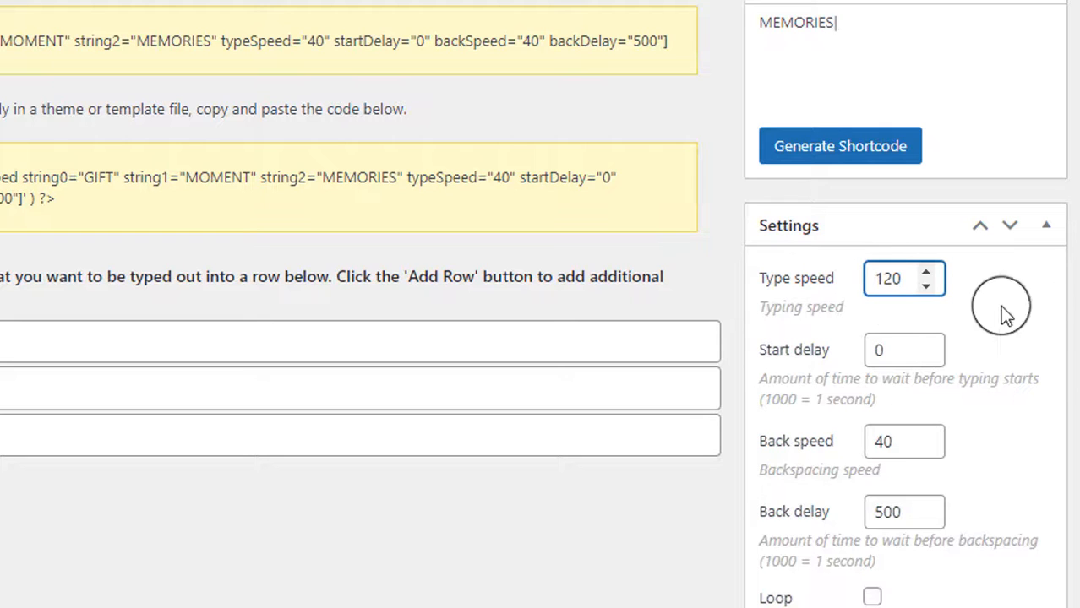
left_click(1069, 308)
scroll(1069, 312, "down", 2)
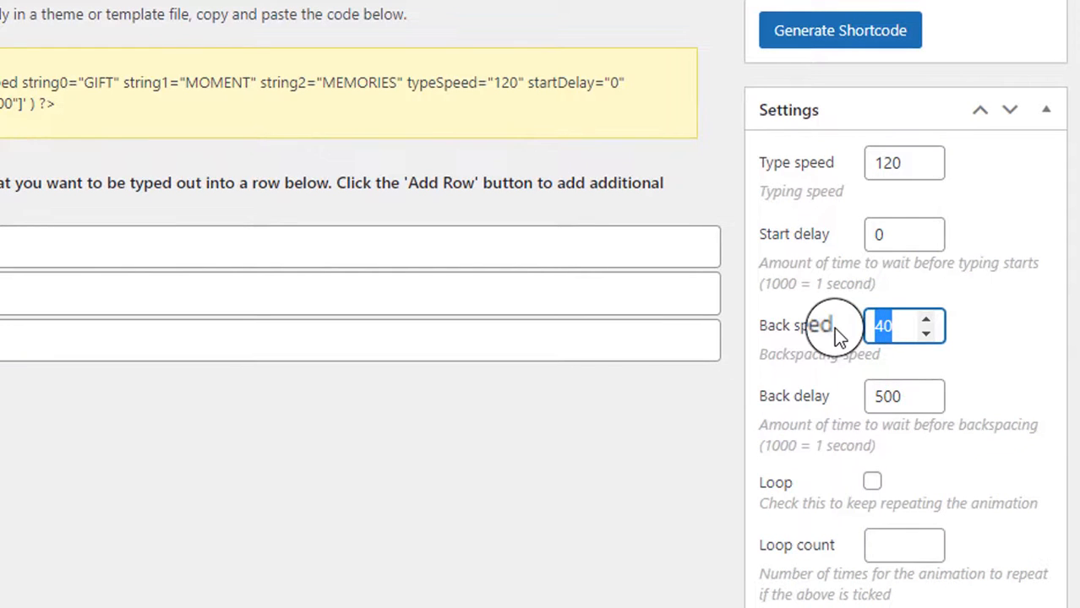
type("120")
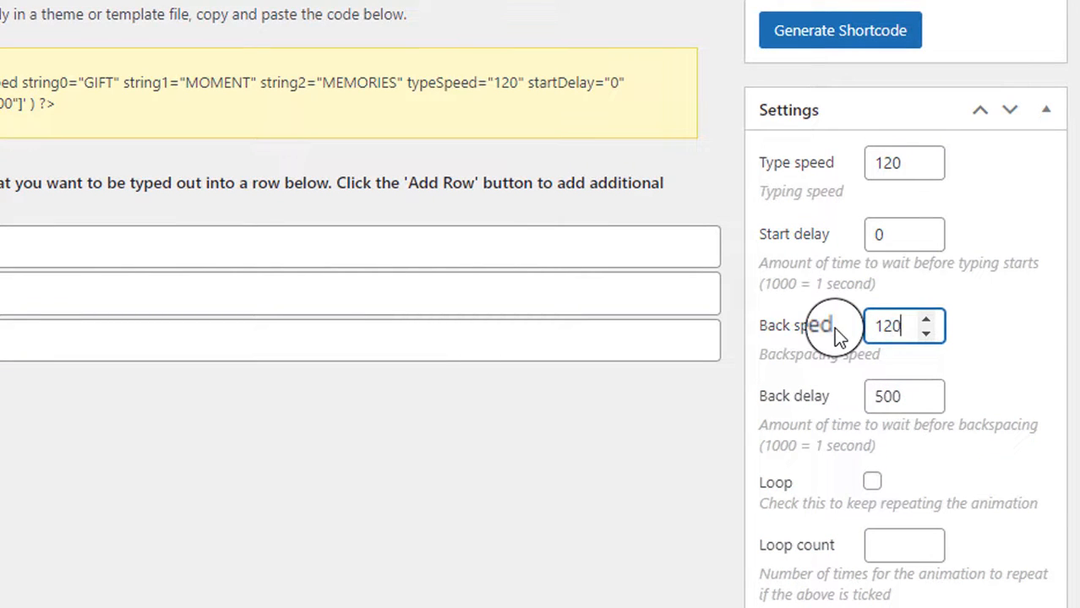
left_click(564, 471)
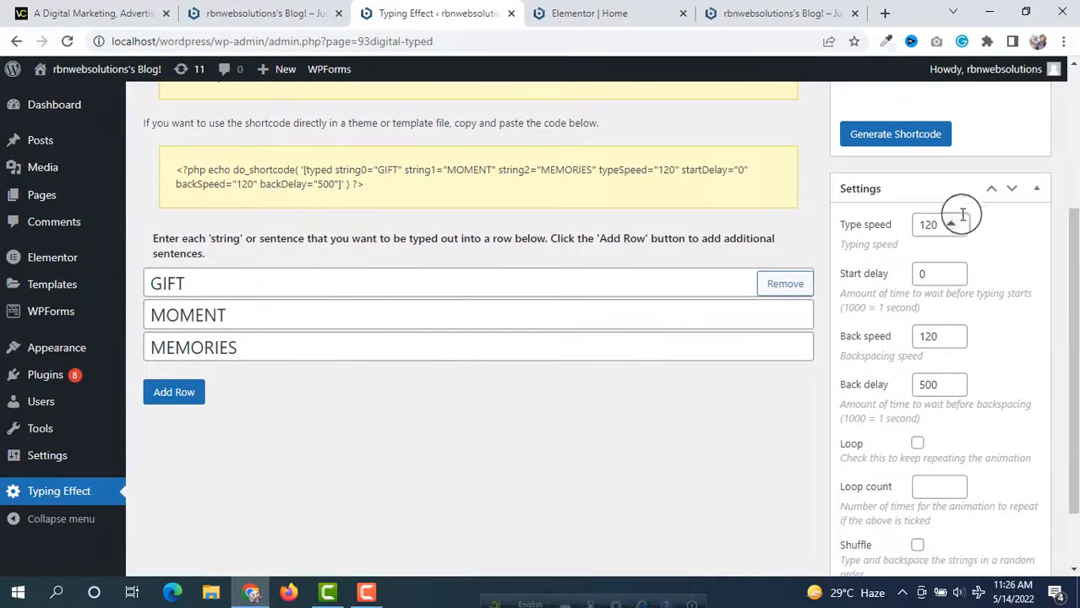
Step: Generate the shortcode with the new speeds and copy the version meant for a page, post or widget
scroll(963, 217, "up", 3)
scroll(971, 220, "down", 4)
scroll(972, 217, "up", 4)
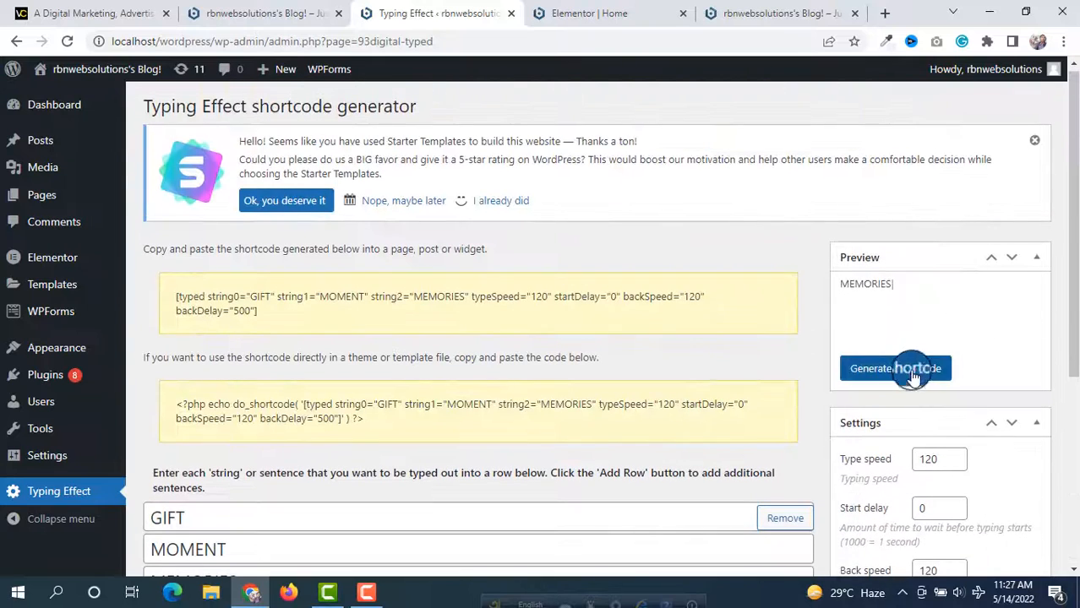
left_click(909, 378)
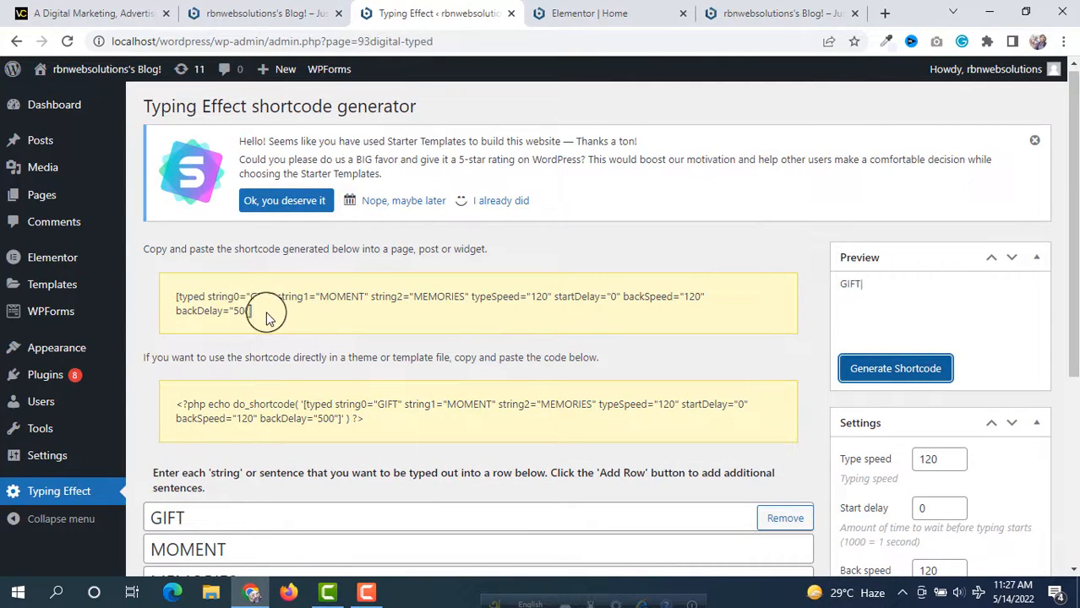
mouse_move(267, 314)
left_mouse_down()
mouse_move(173, 297)
mouse_move(275, 314)
left_mouse_up()
key("ctrl+c")
right_click(164, 302)
left_click(169, 294)
right_click(253, 309)
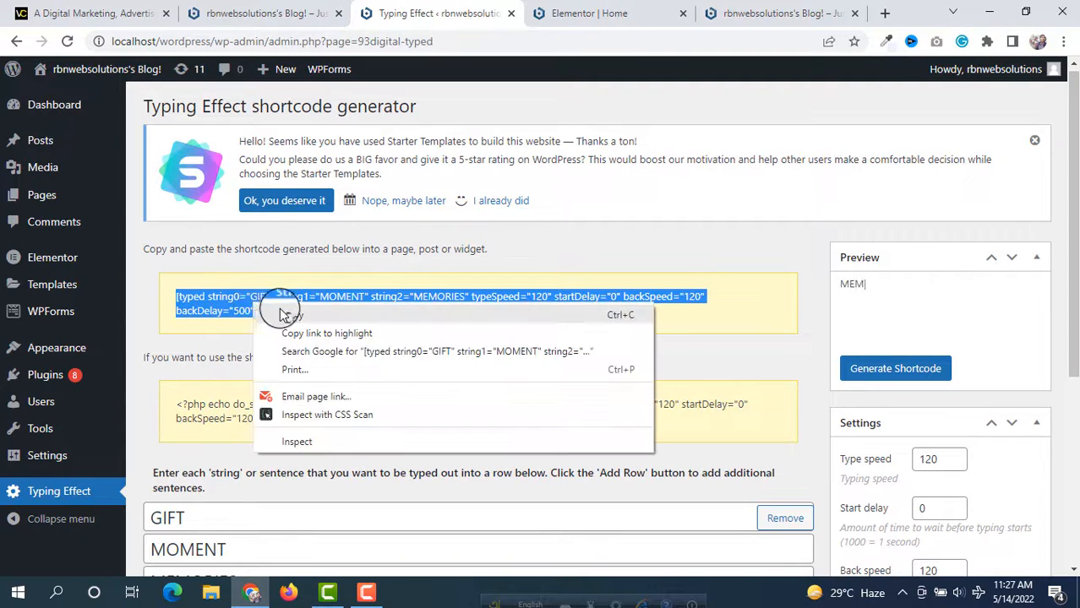
left_click(284, 313)
right_click(265, 306)
left_click(285, 313)
Step: Paste the copied shortcode over the old one in the Elementor heading's title, update the page, and reload the home page to check the headline
left_click(532, 19)
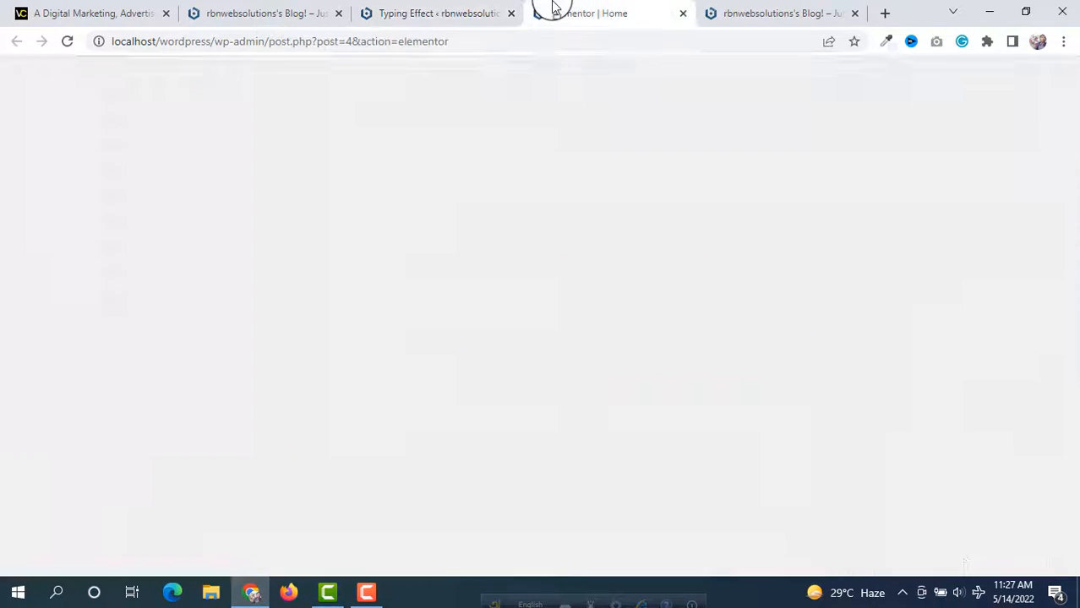
left_click(76, 213)
left_click_drag(76, 211, 173, 257)
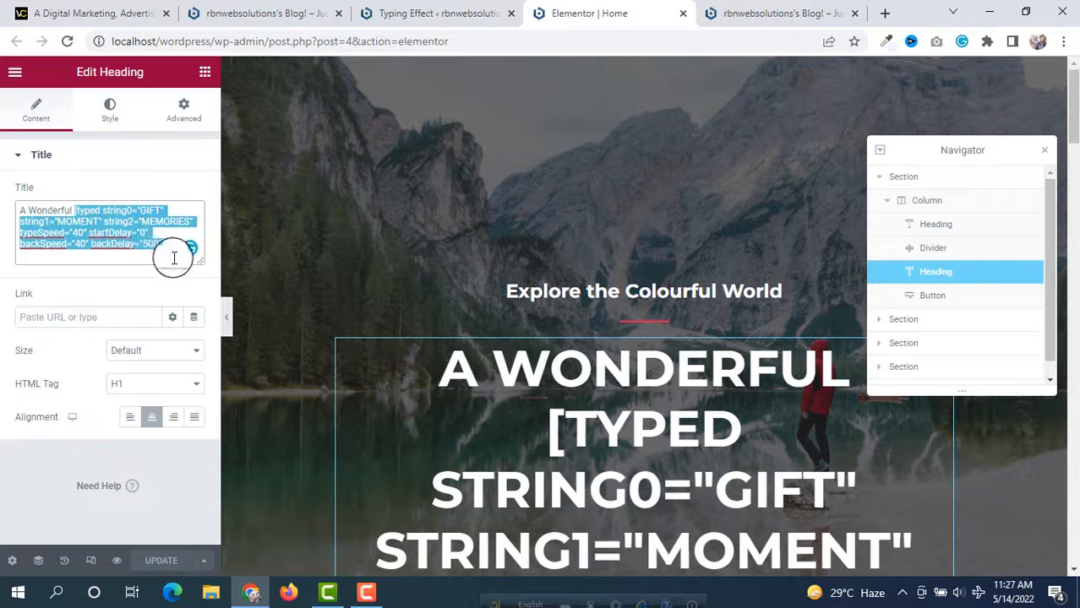
right_click(102, 218)
left_click(140, 294)
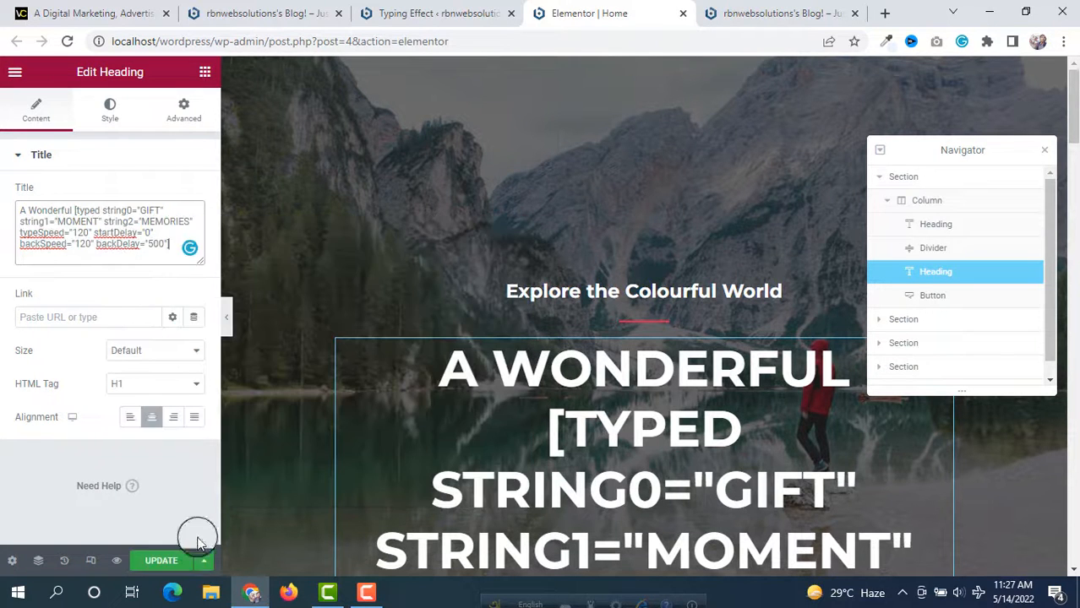
left_click(167, 564)
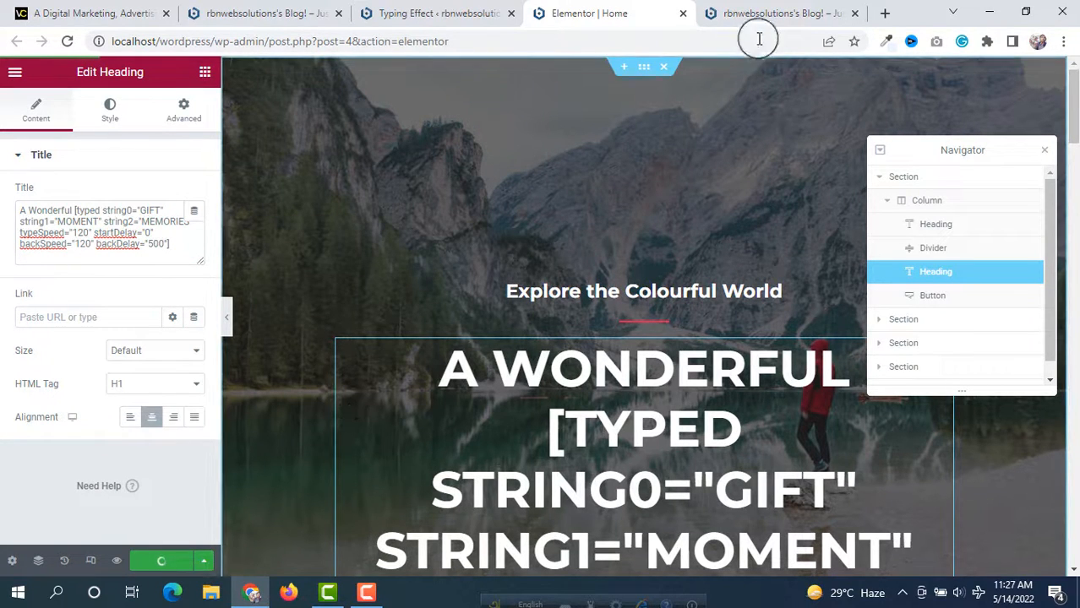
left_click(765, 14)
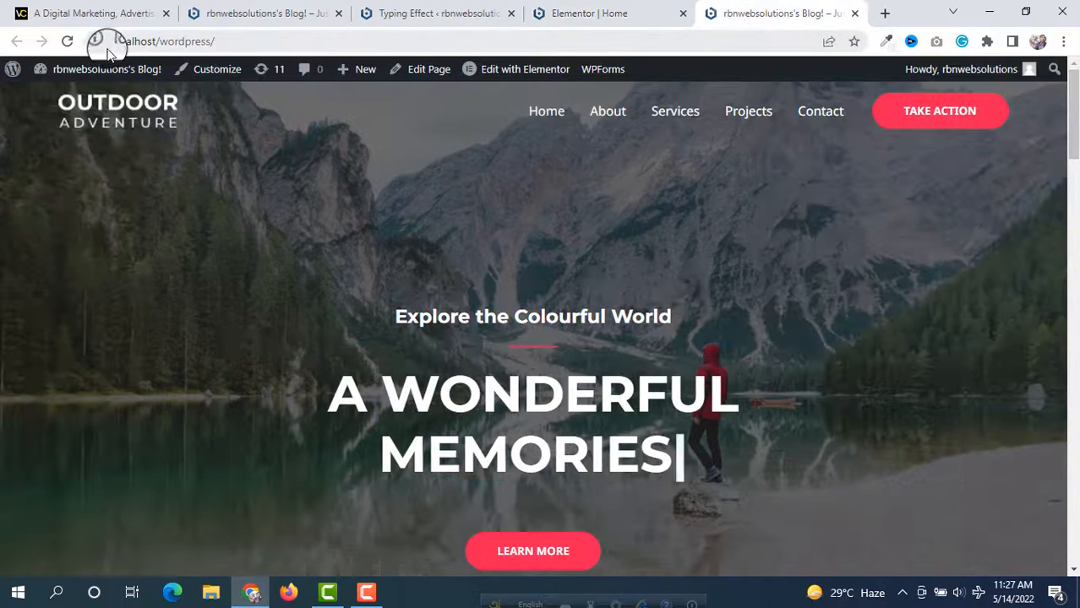
left_click(65, 42)
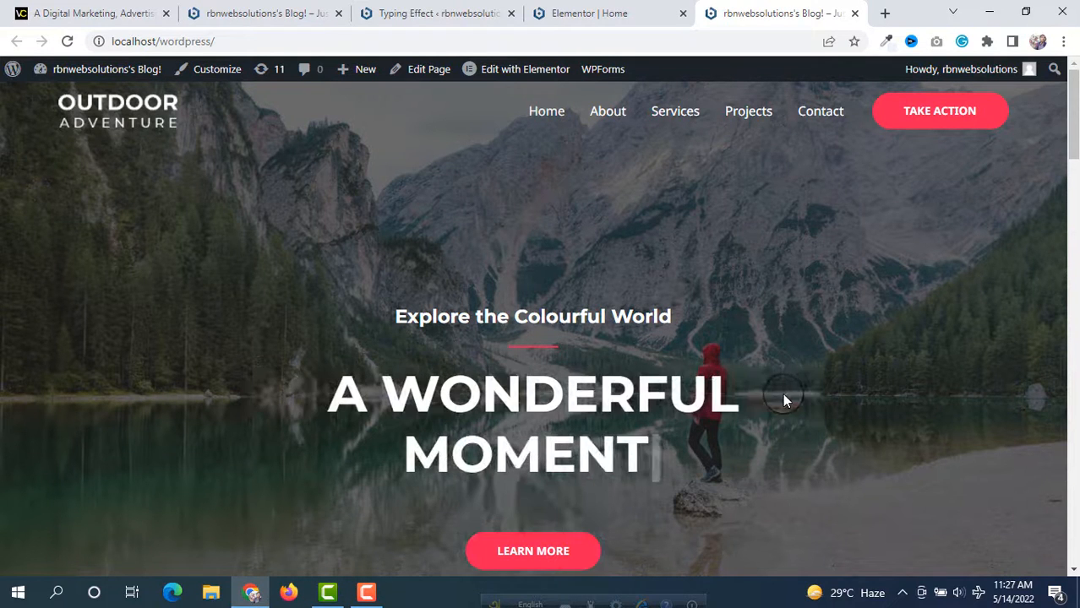
Step: Change the third string on the Typing Effect page to TIME and regenerate the shortcode
left_click(460, 12)
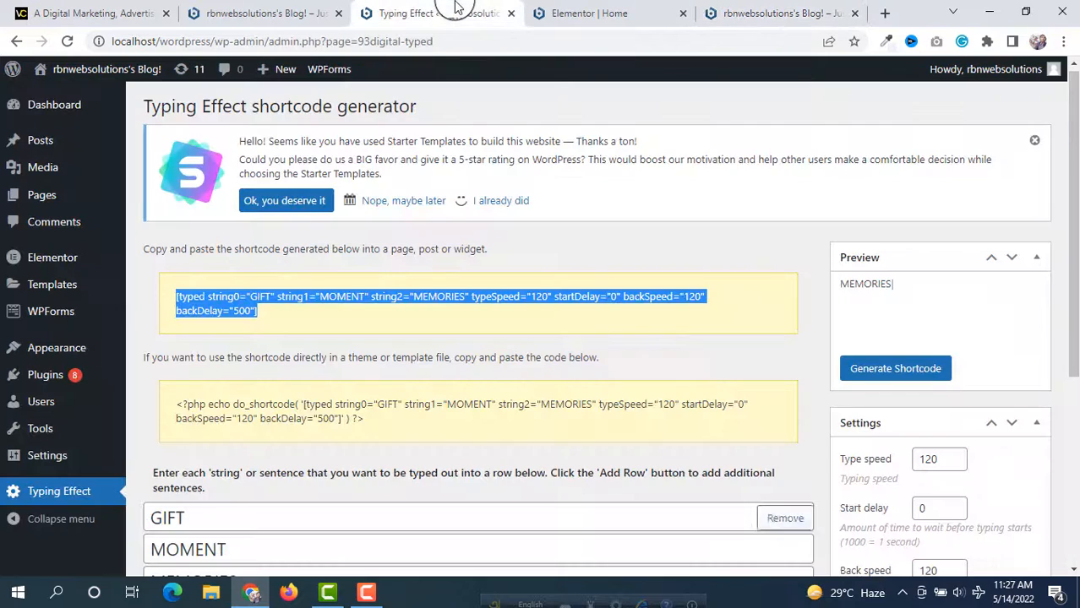
scroll(580, 273, "down", 3)
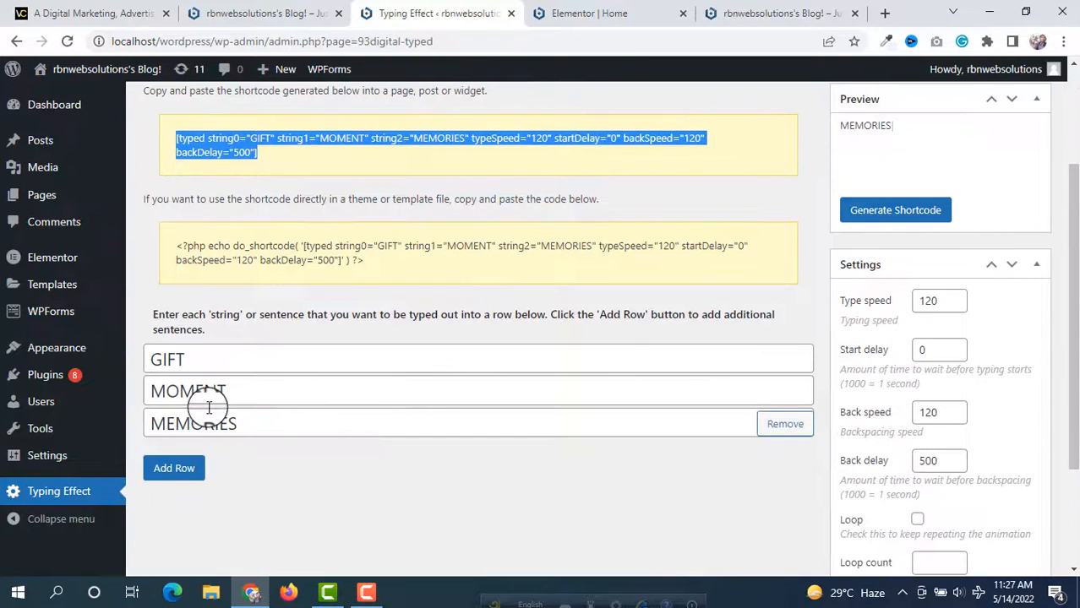
left_click(283, 422)
mouse_move(122, 435)
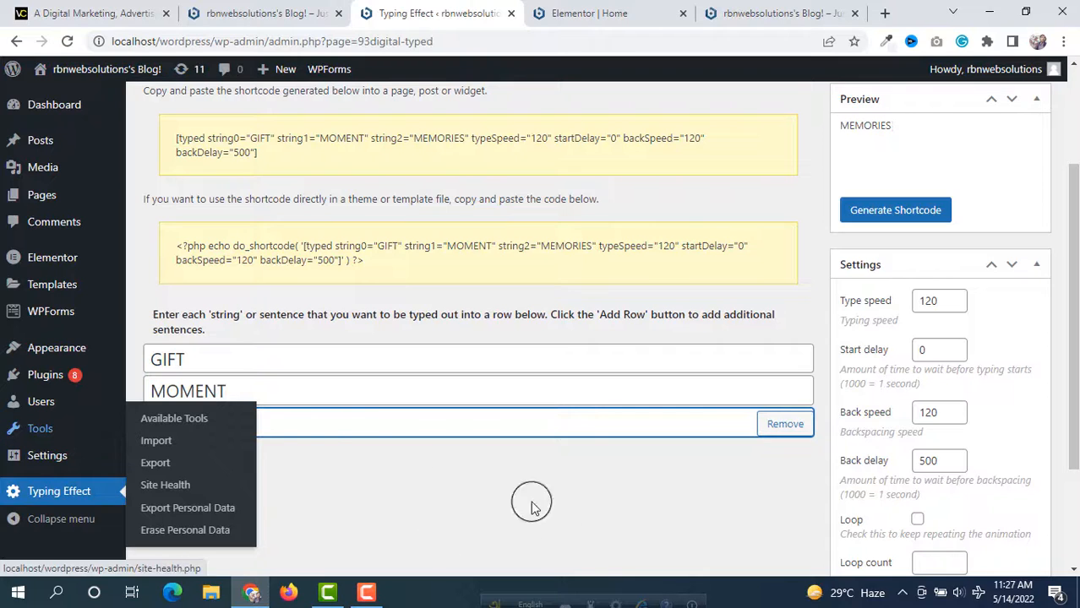
type("TIME")
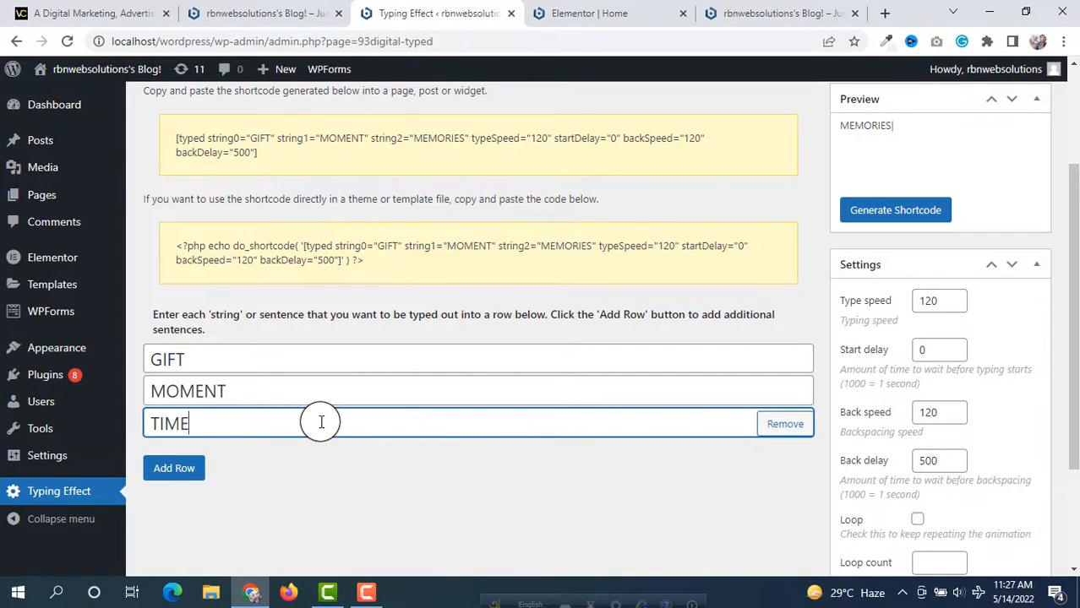
left_click(896, 210)
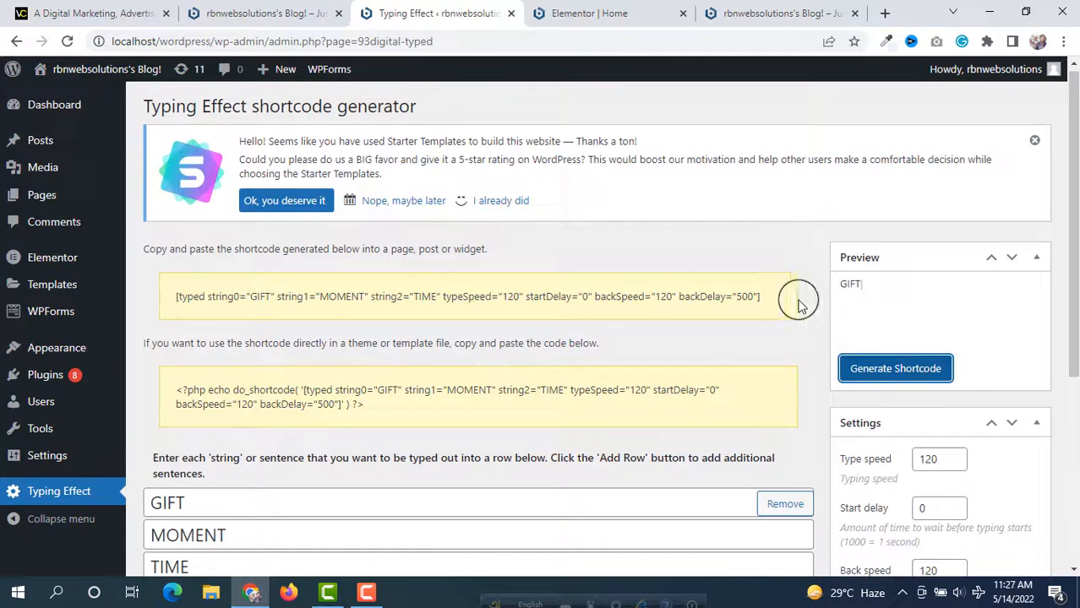
left_click_drag(799, 304, 280, 289)
left_click(924, 211)
Step: Enable Loop and set the loop count to 1000 in the Typing Effect settings
scroll(926, 215, "down", 4)
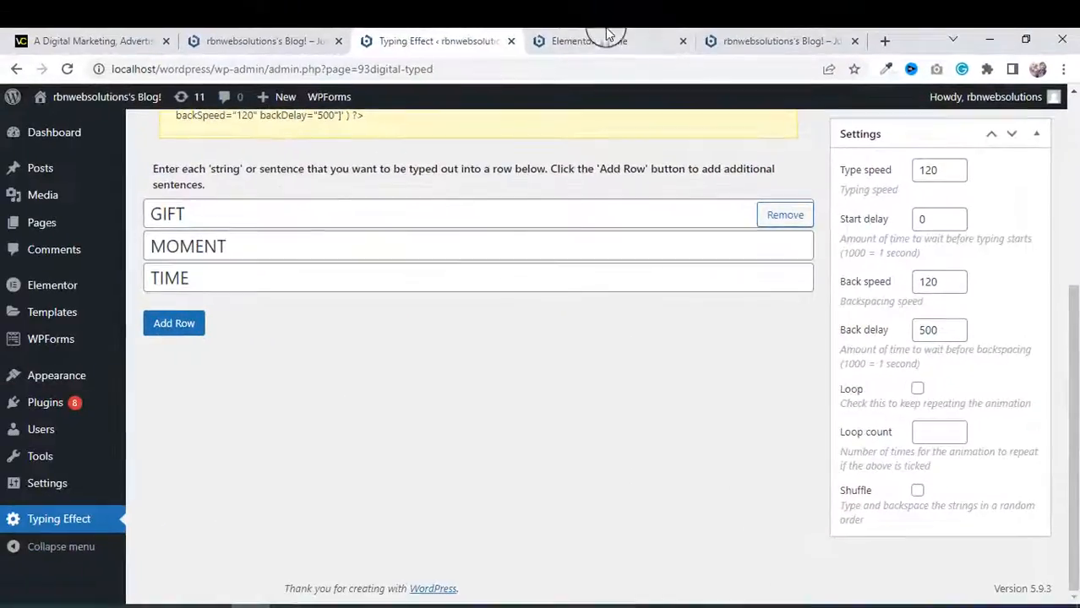
left_click(593, 39)
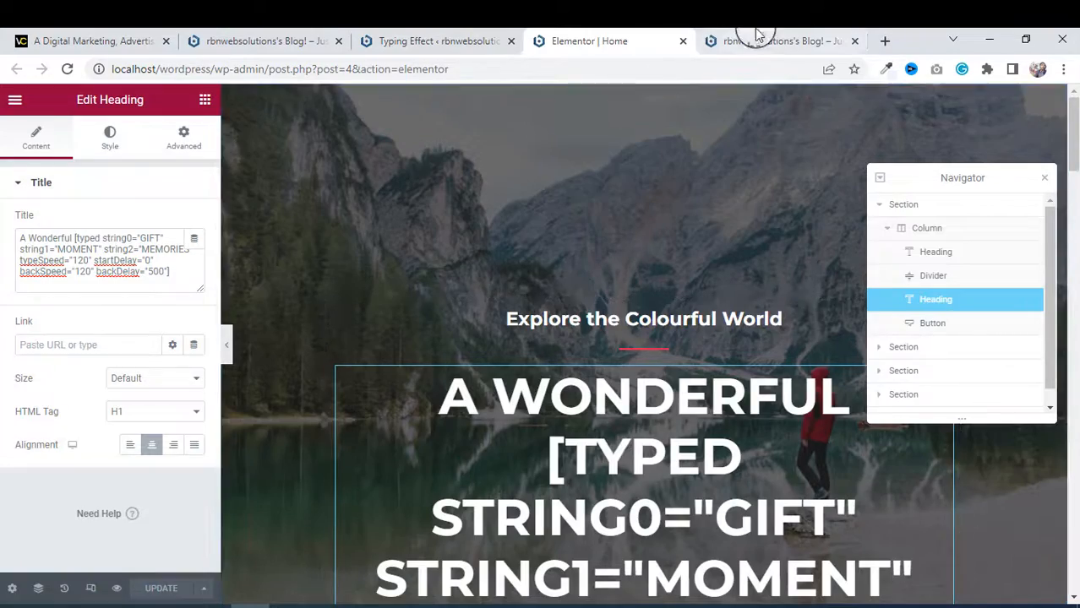
left_click(764, 41)
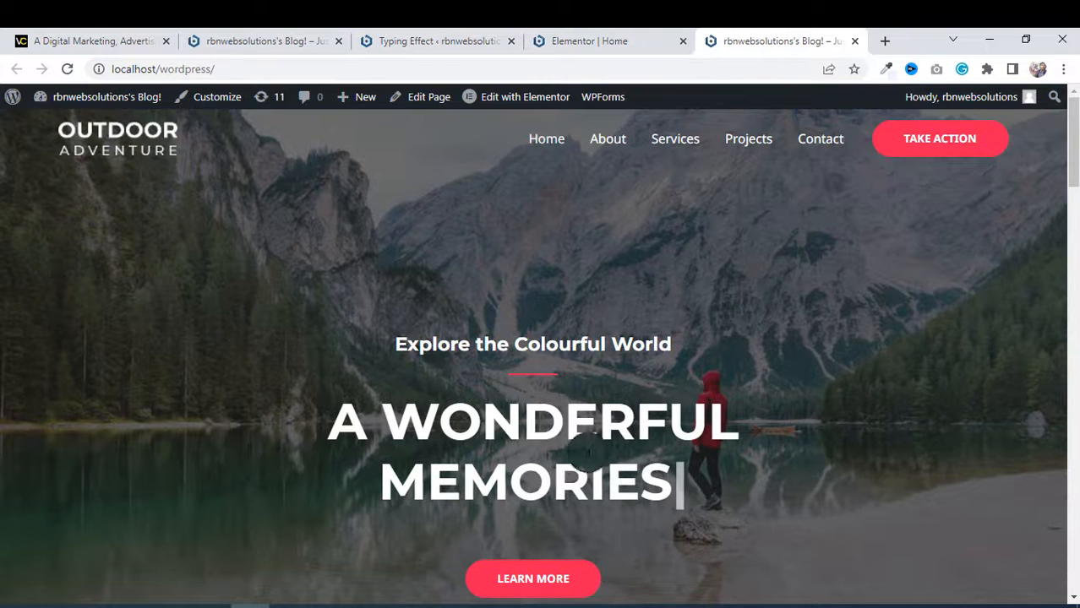
left_click(426, 39)
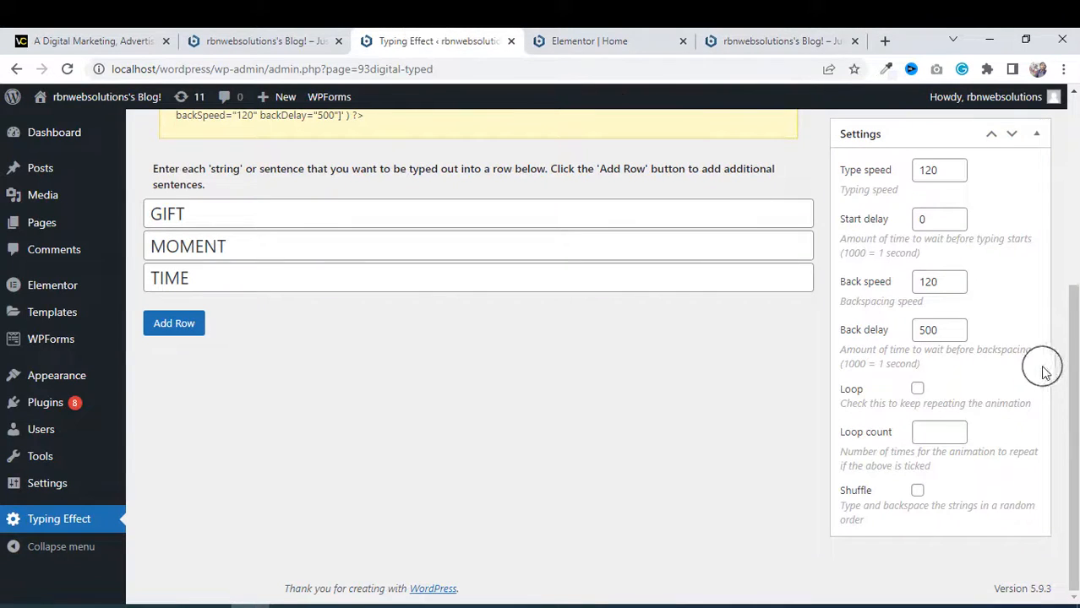
left_click(917, 389)
left_click(752, 39)
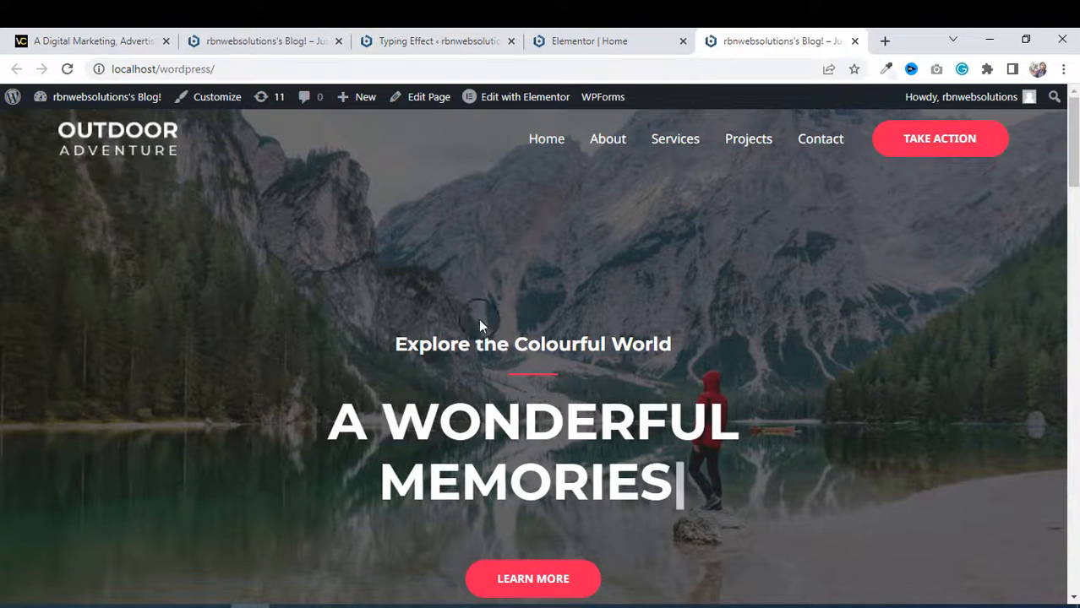
left_click(414, 39)
left_click(933, 450)
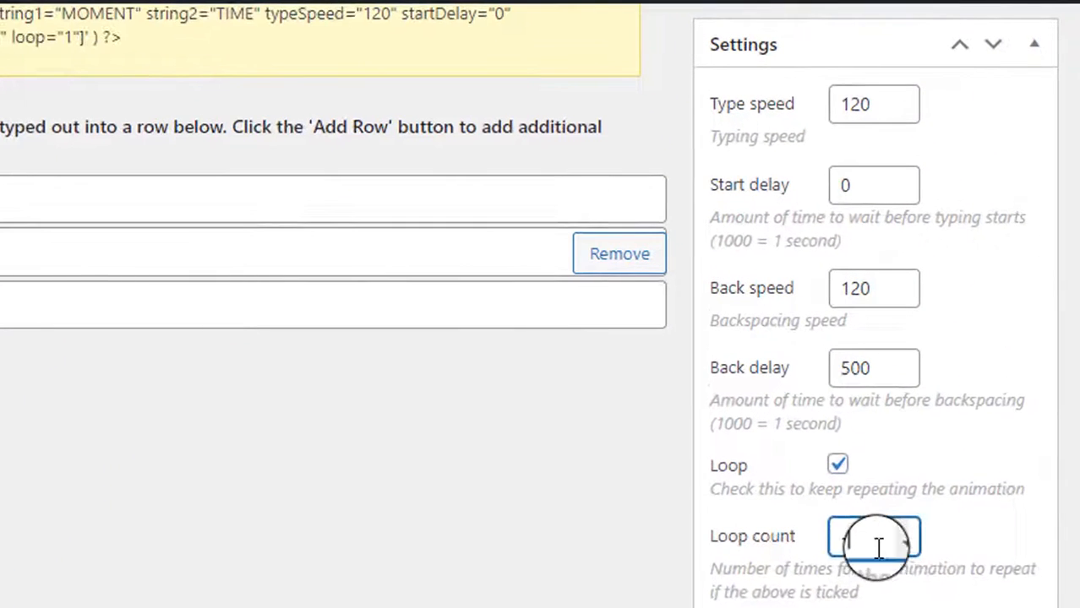
left_click_drag(870, 541, 710, 541)
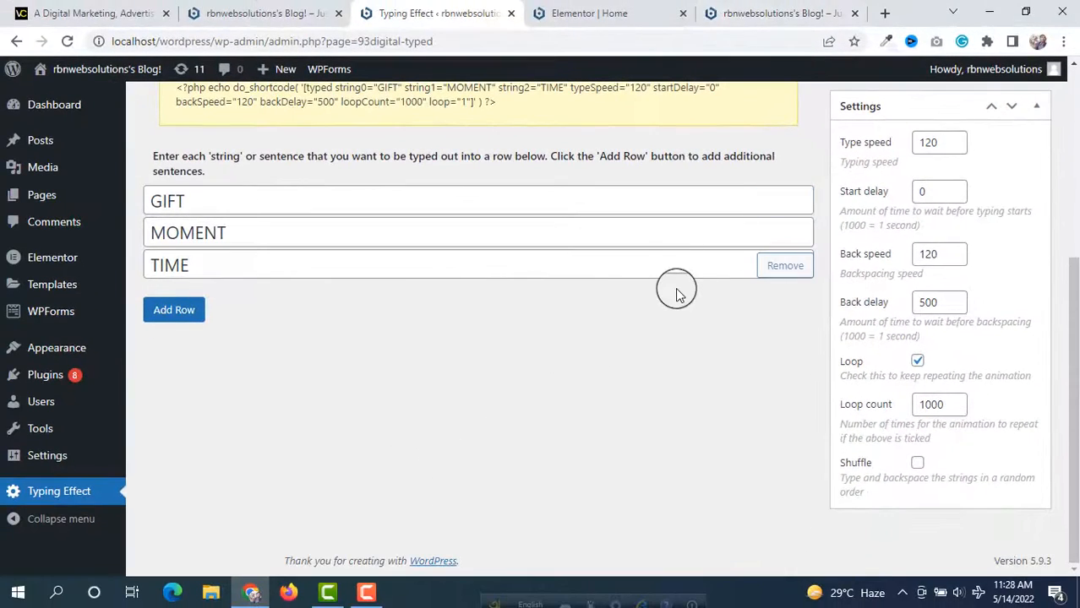
Step: Set the start delay to 300 in the Typing Effect settings and regenerate the shortcode
scroll(686, 285, "up", 1)
scroll(868, 303, "down", 1)
scroll(870, 302, "up", 1)
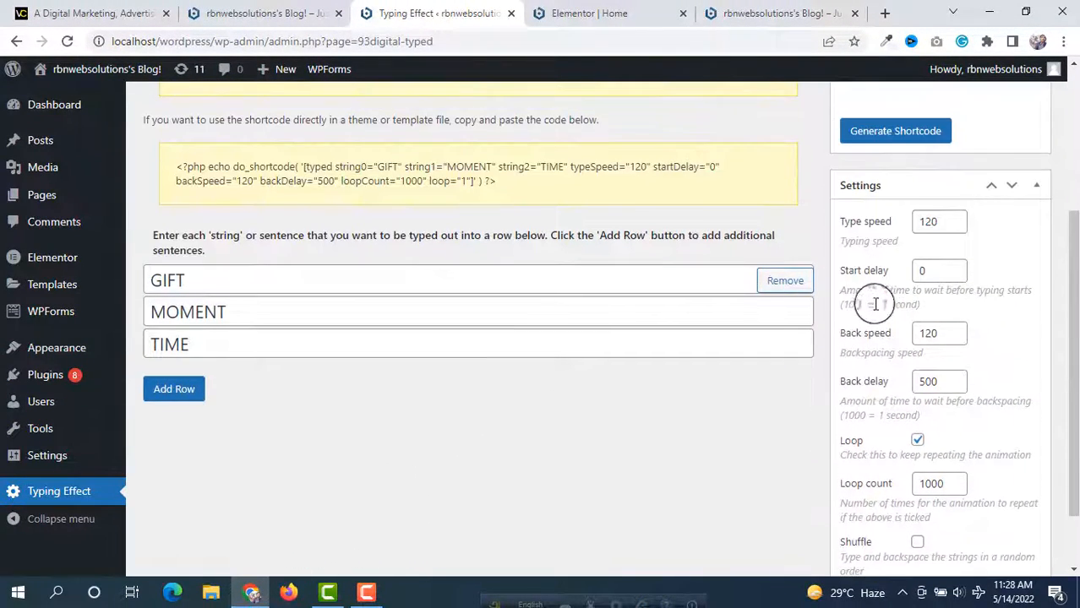
scroll(922, 165, "up", 1)
left_click(919, 217)
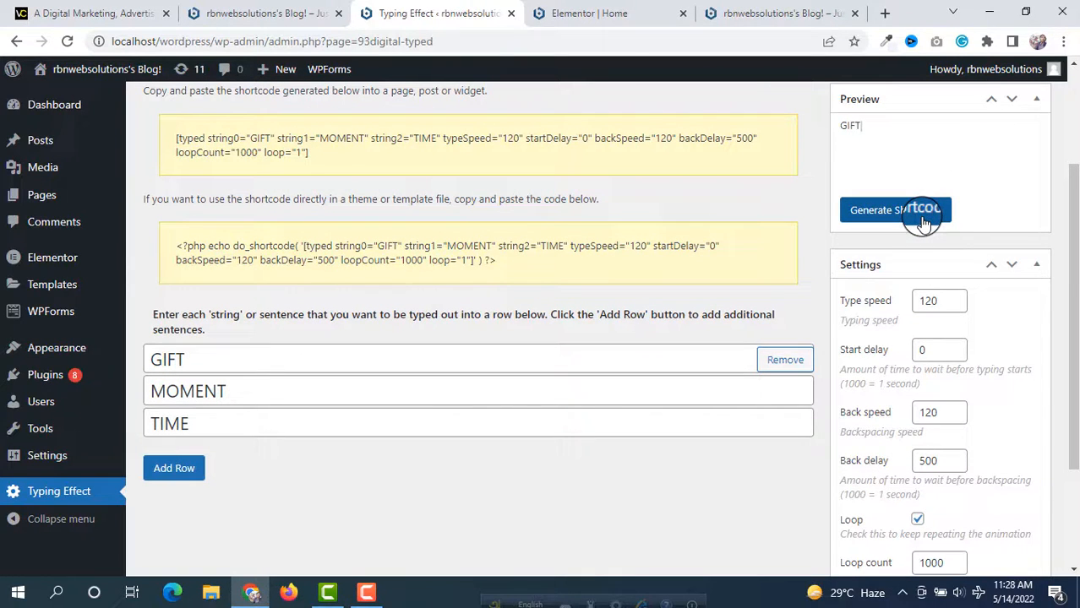
left_click(925, 351)
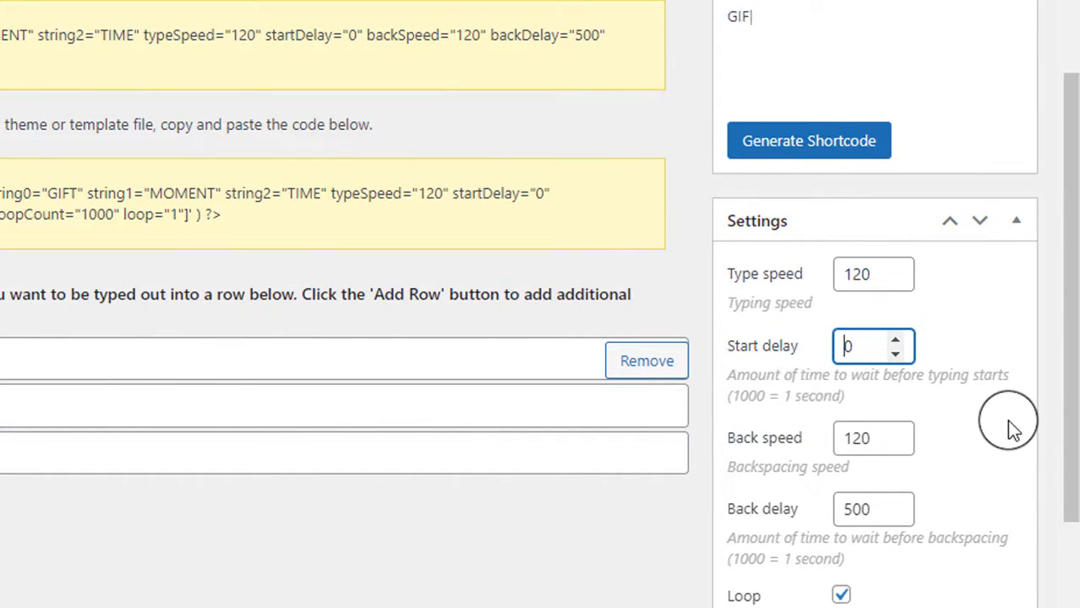
type("300")
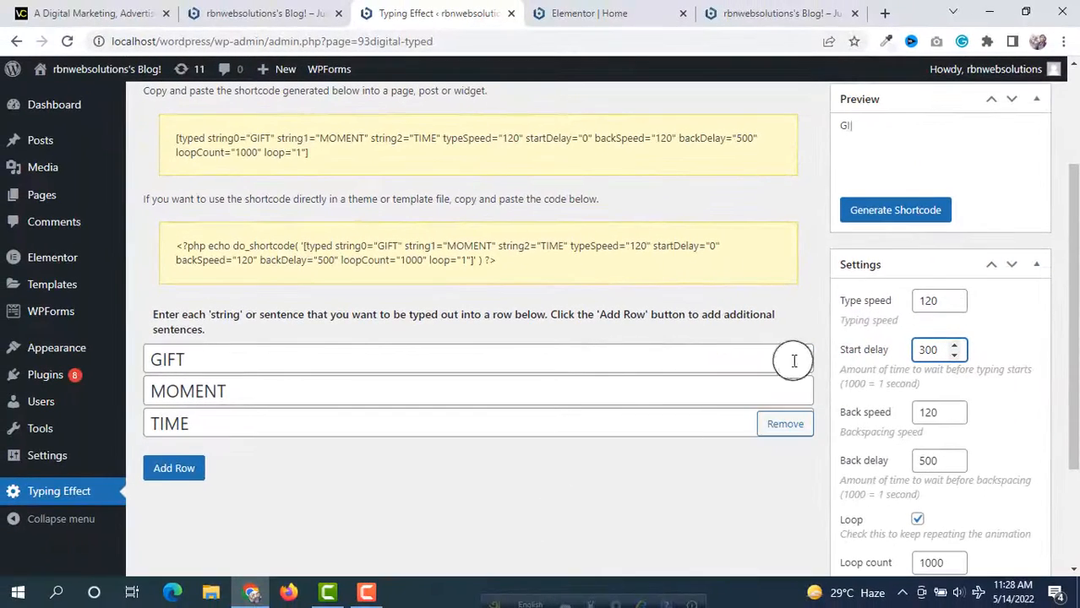
left_click(961, 132)
left_click(879, 211)
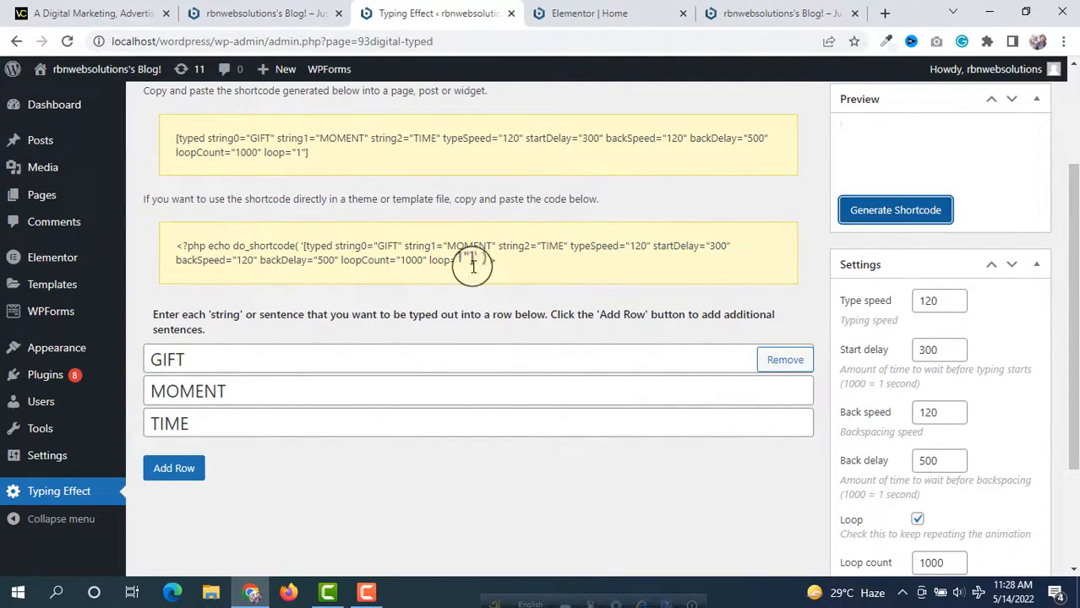
Step: Copy the regenerated shortcode meant for a page, post or widget, with startDelay 300 and the loop options
left_click_drag(328, 153, 171, 137)
right_click(209, 140)
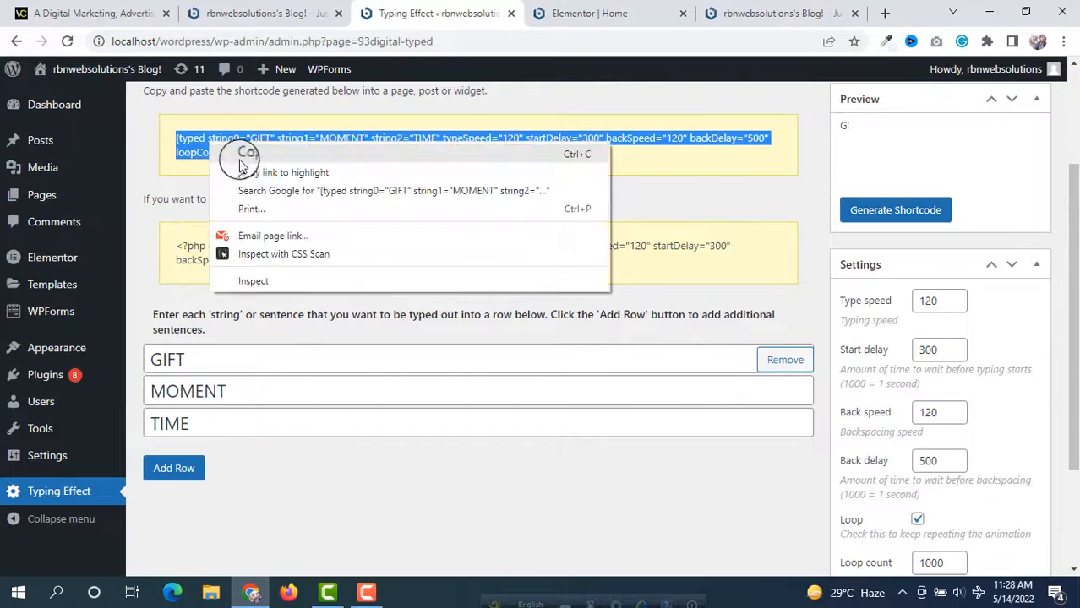
left_click(233, 154)
Step: Replace the old shortcode after "A Wonderful" in the Elementor heading's title with the copied one, update the page, and check the home page headline
left_click(593, 8)
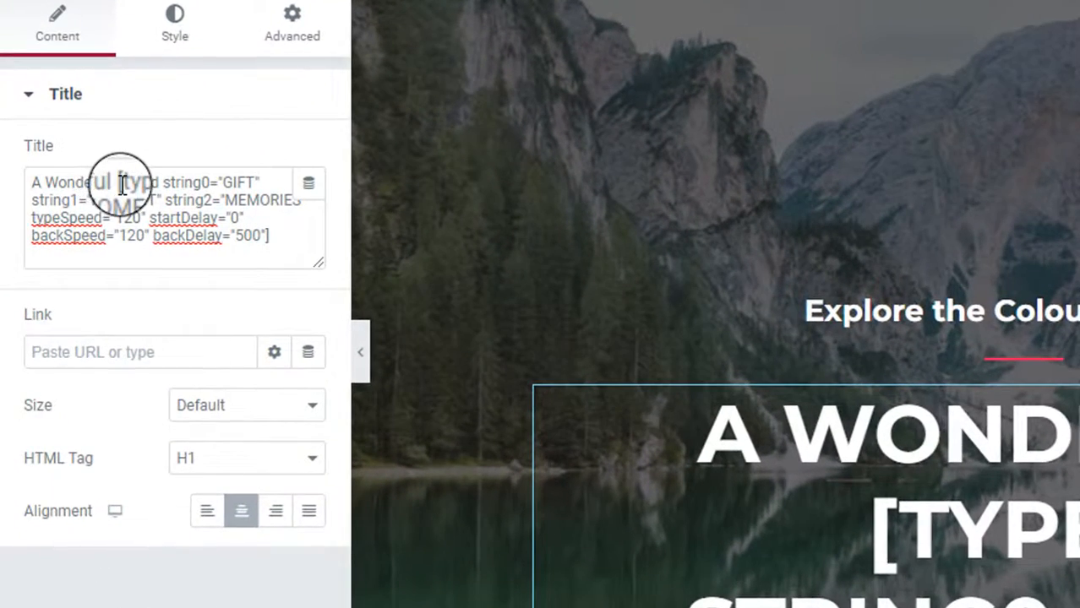
left_click(122, 184)
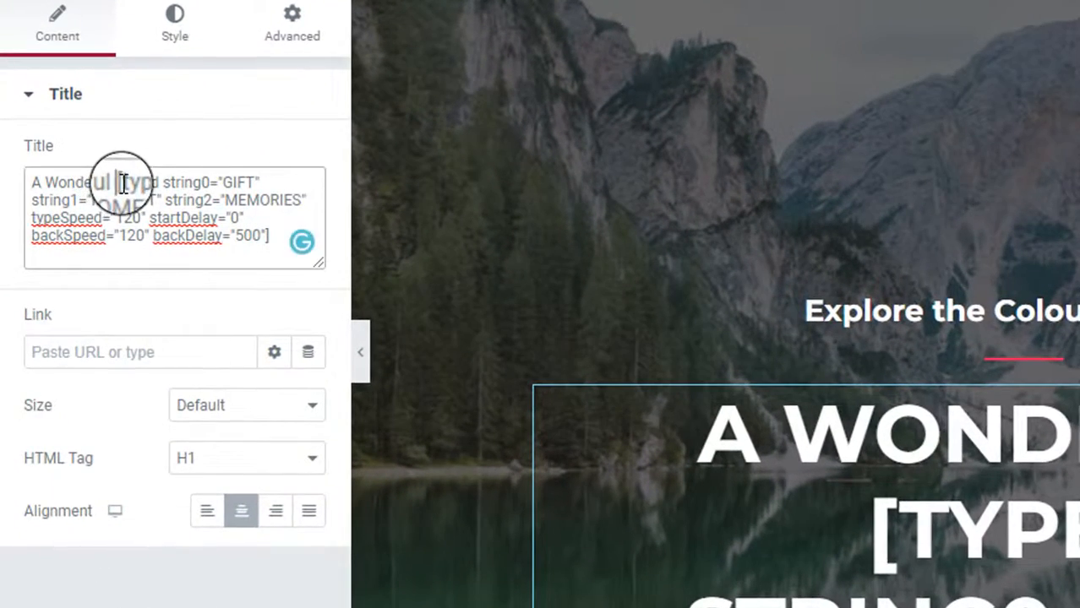
left_click_drag(116, 183, 297, 340)
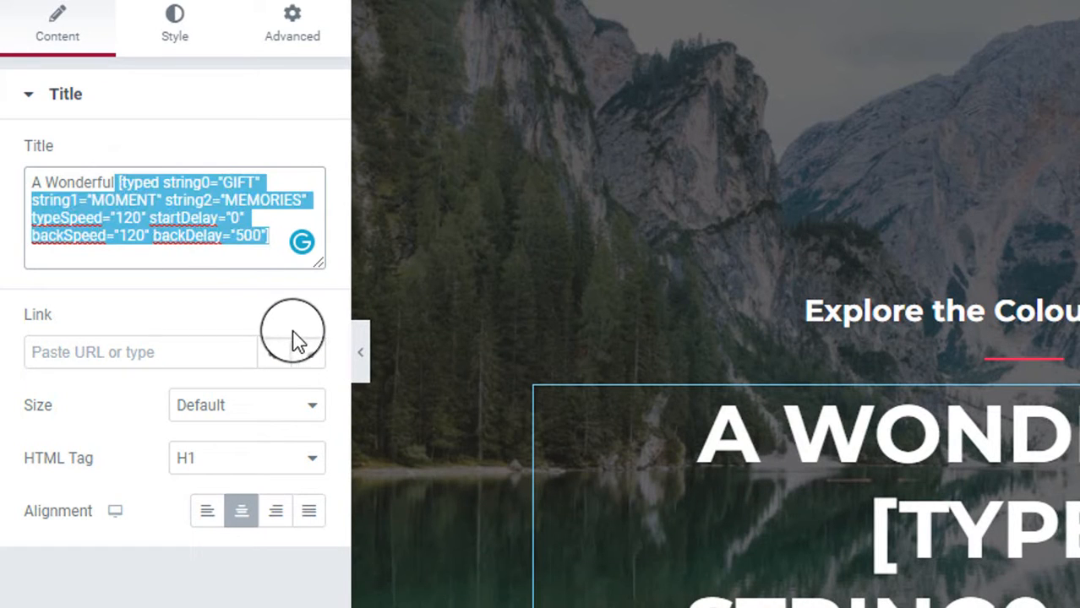
key("ctrl+v")
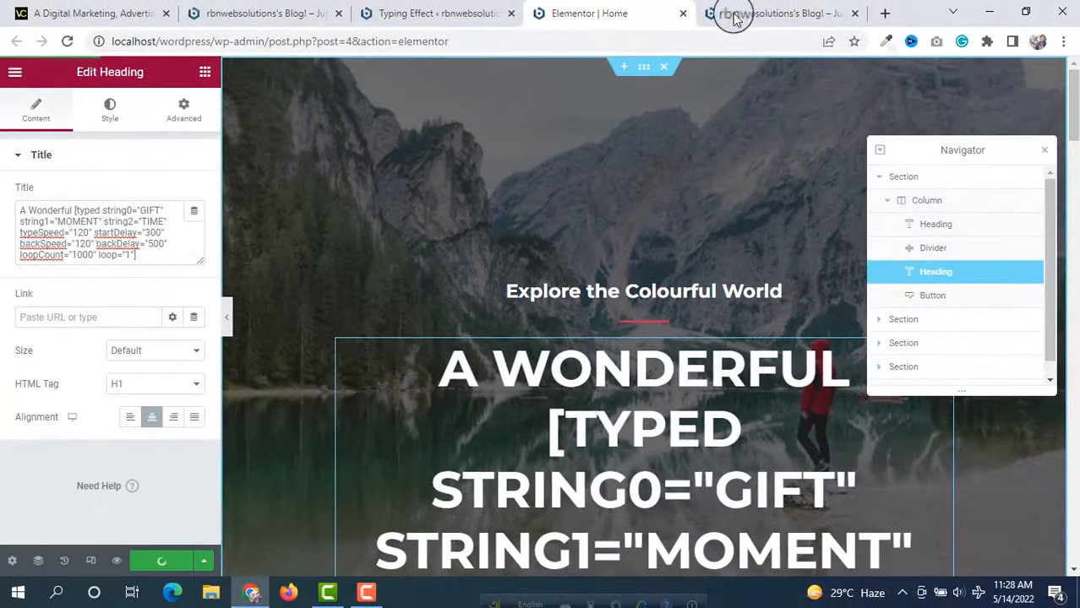
left_click(722, 12)
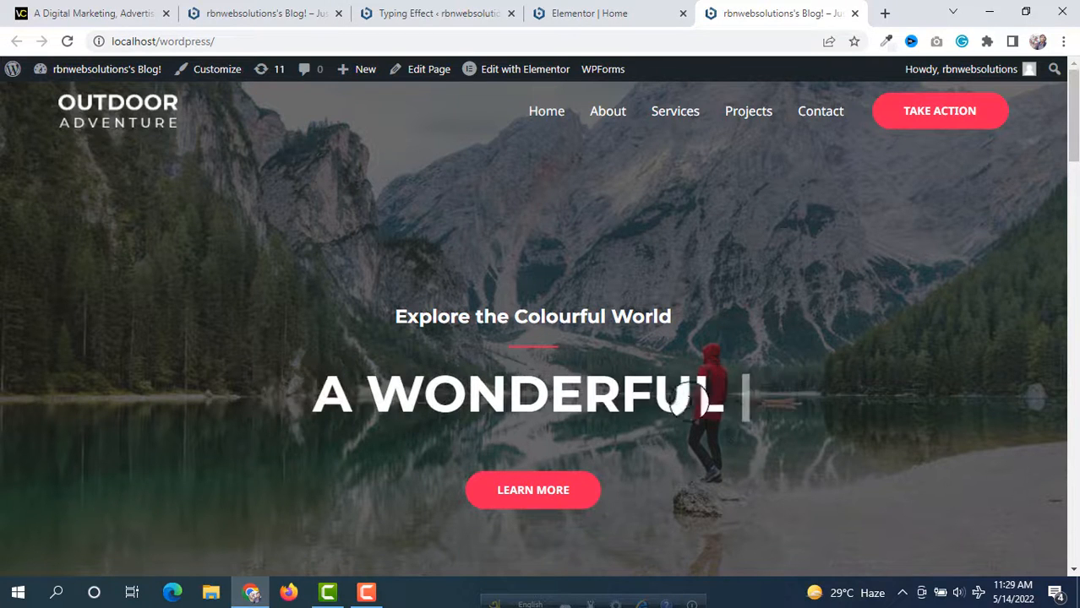
Step: Change the second string on the Typing Effect page to MIND and regenerate the shortcode
left_click(457, 13)
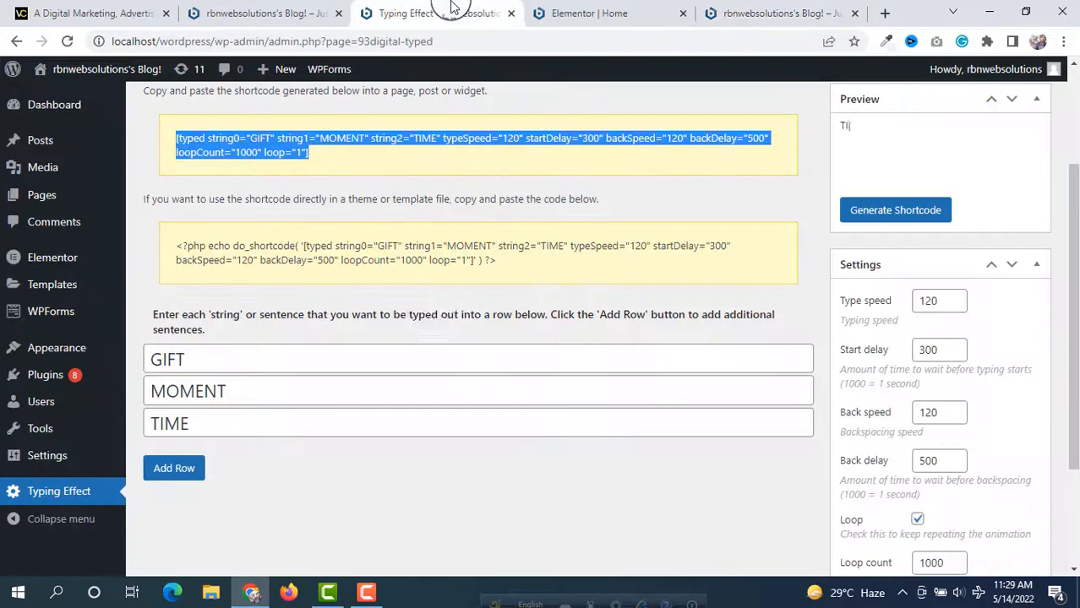
left_click(288, 391)
double_click(292, 391)
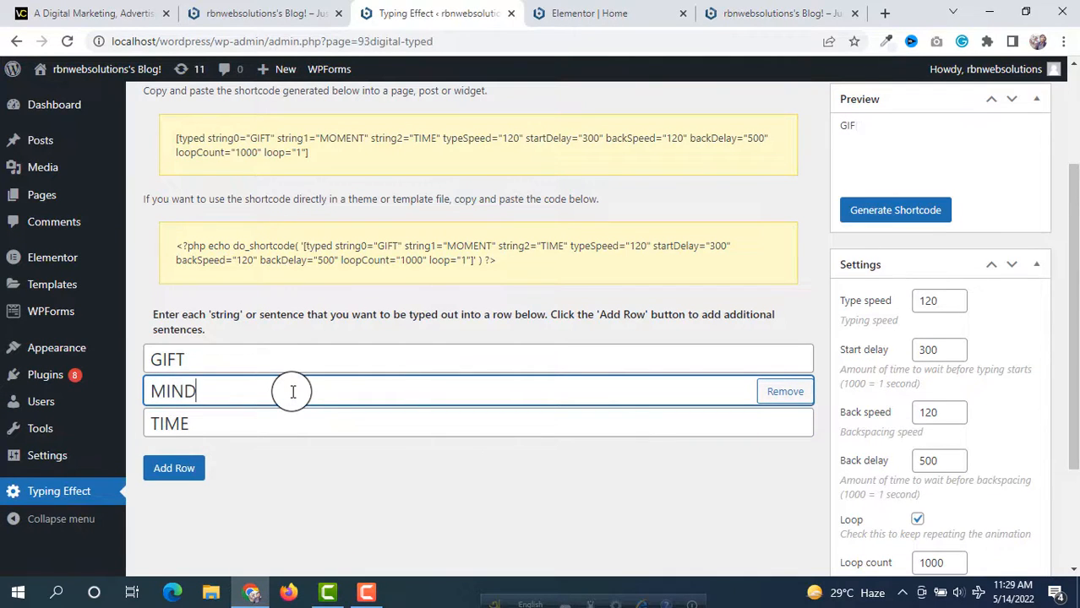
type("MIND")
left_click(875, 210)
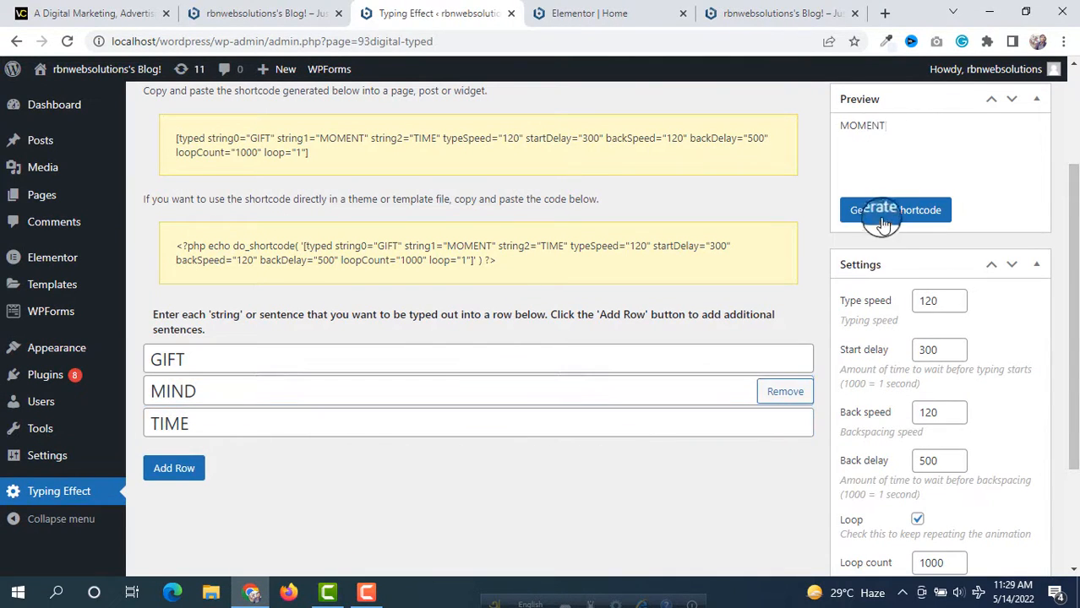
Step: Copy the page, post or widget shortcode containing GIFT, MIND and TIME
scroll(533, 224, "up", 2)
triple_click(186, 299)
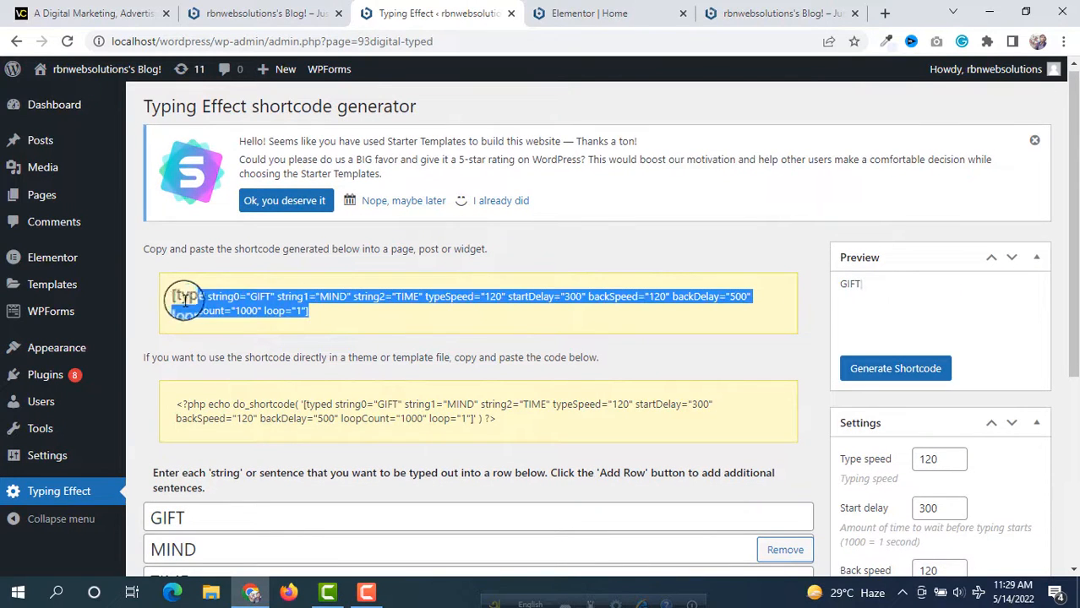
right_click(186, 299)
left_click(217, 313)
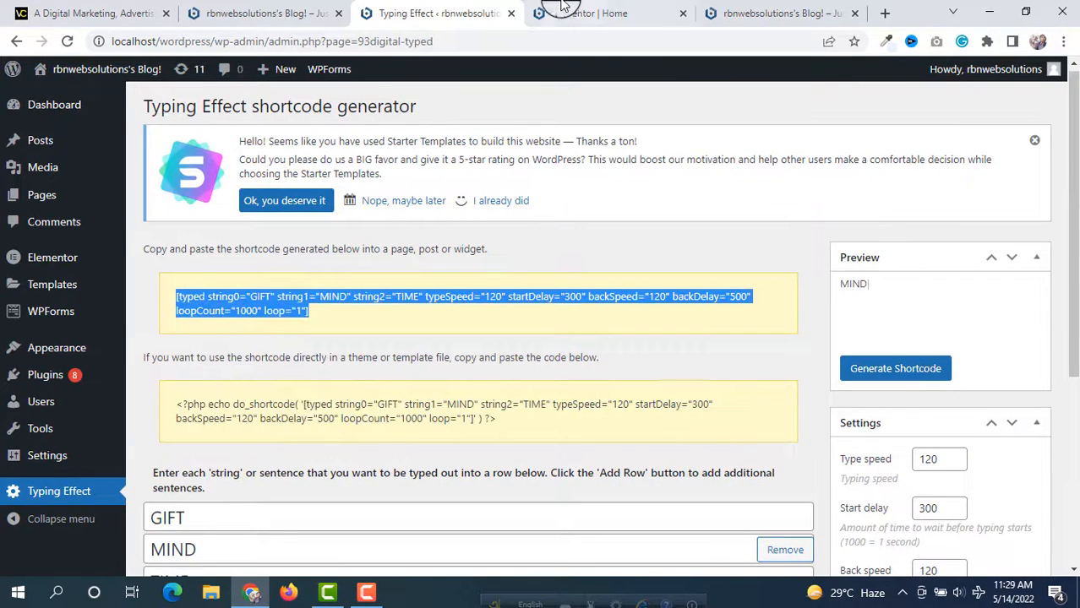
Step: Recopy the shortcode with MIND, paste it over the old one in the Elementor heading's title, and update the page
left_click(589, 13)
left_click(99, 234)
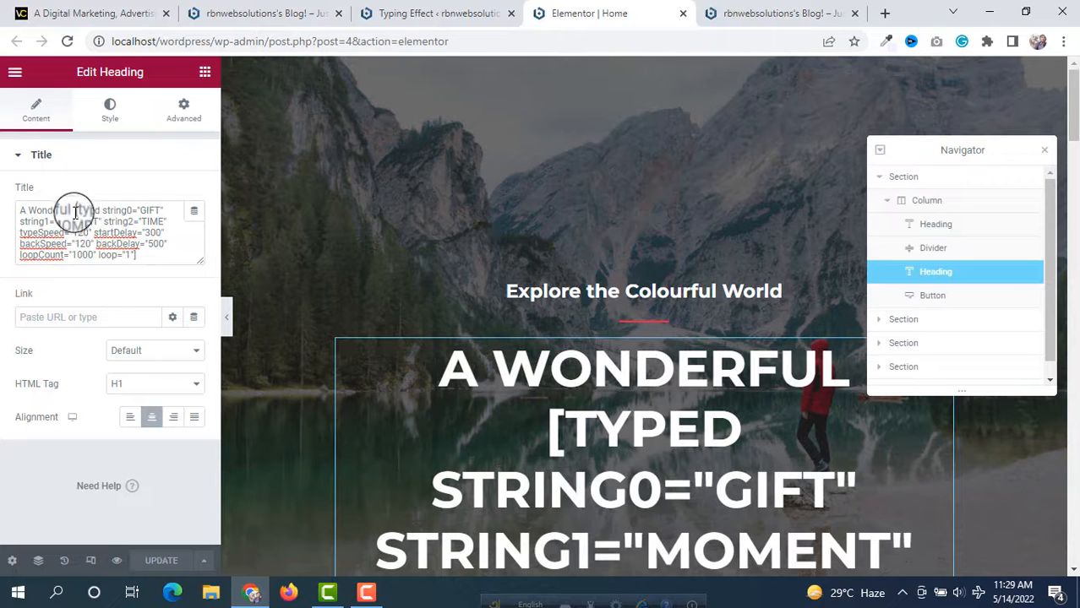
left_click_drag(84, 211, 179, 257)
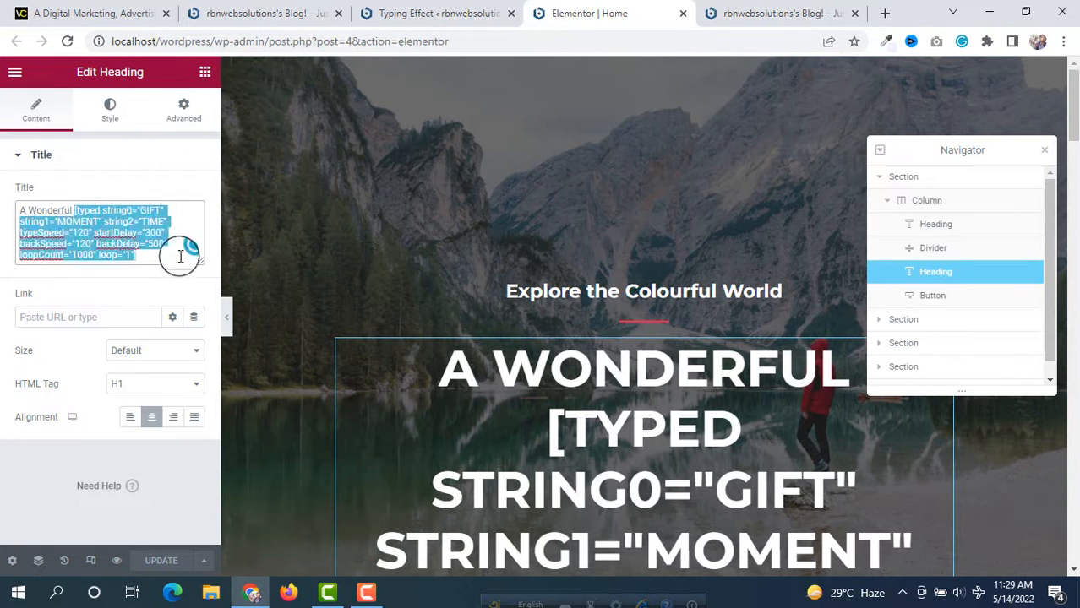
left_click(439, 10)
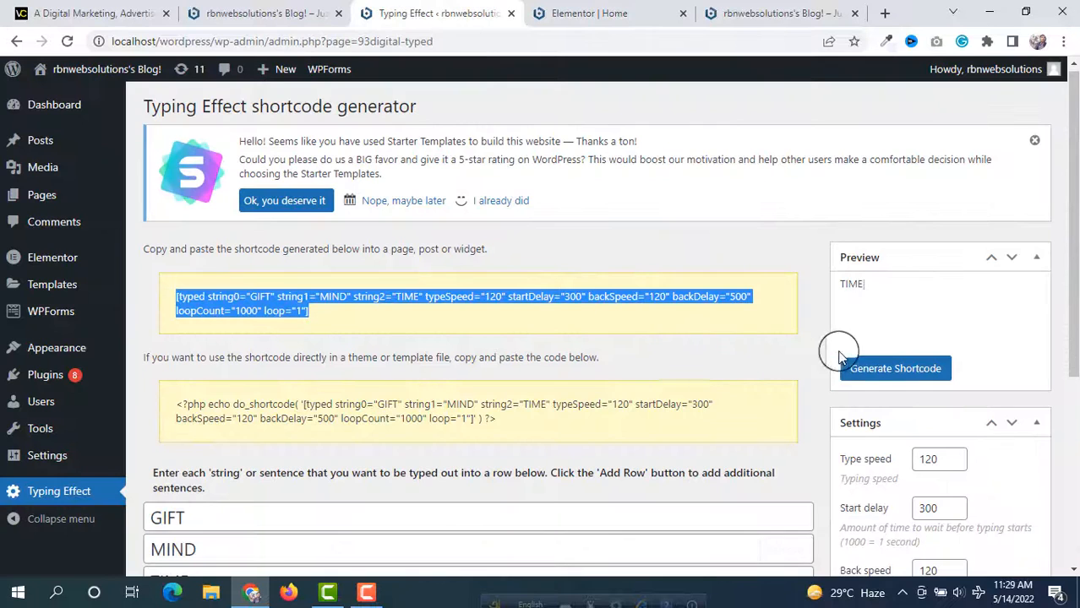
right_click(625, 295)
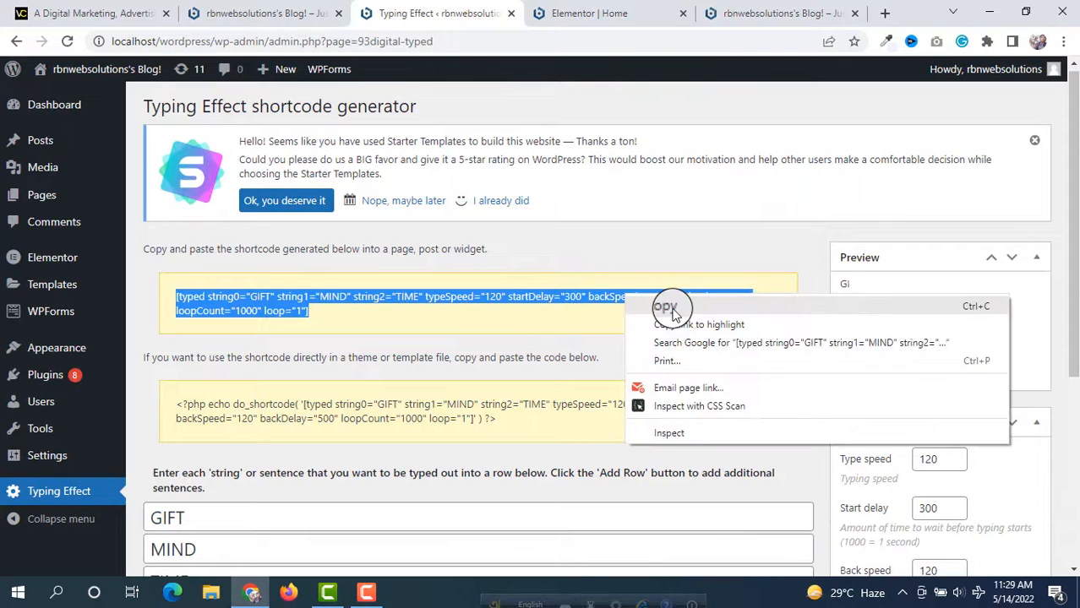
left_click(655, 304)
left_click(588, 13)
right_click(108, 255)
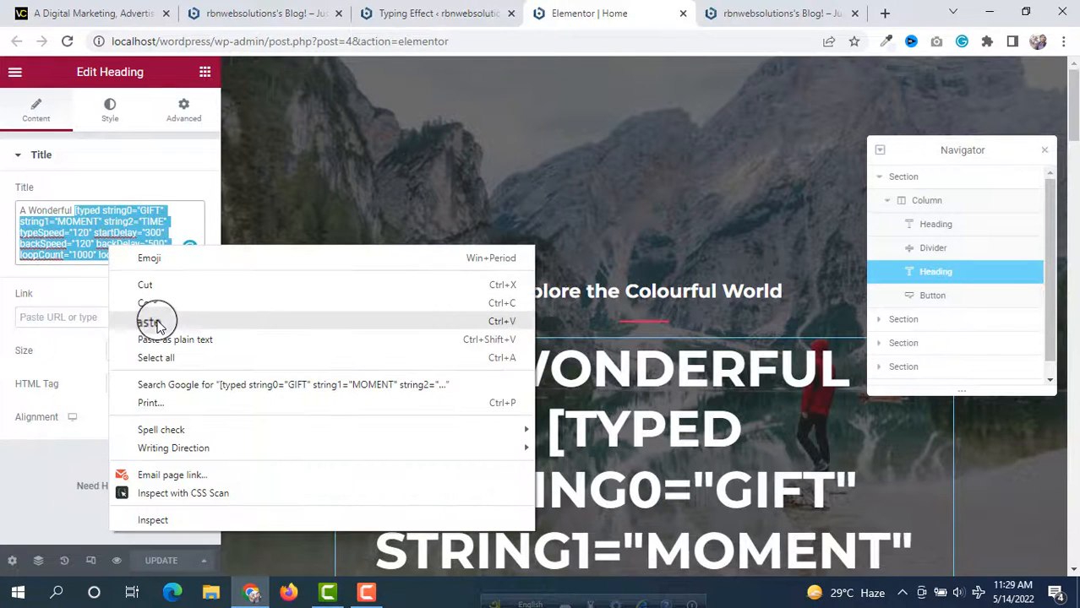
left_click(145, 316)
left_click(160, 560)
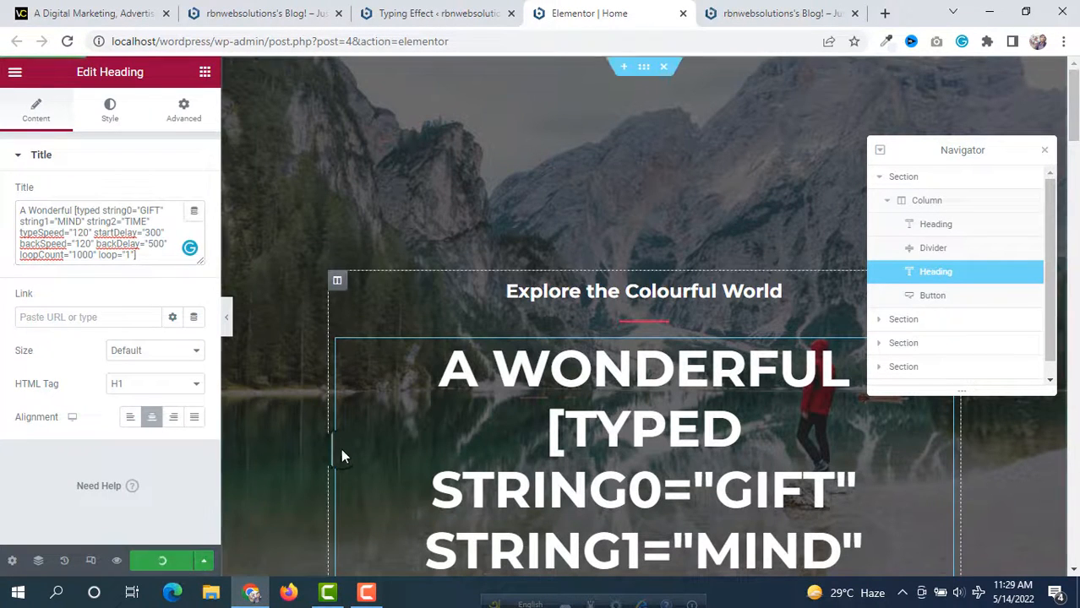
Step: Reload the home page to check the typing headline, compare it with the Elementor editor, and reload the home page again
left_click(777, 13)
left_click(74, 42)
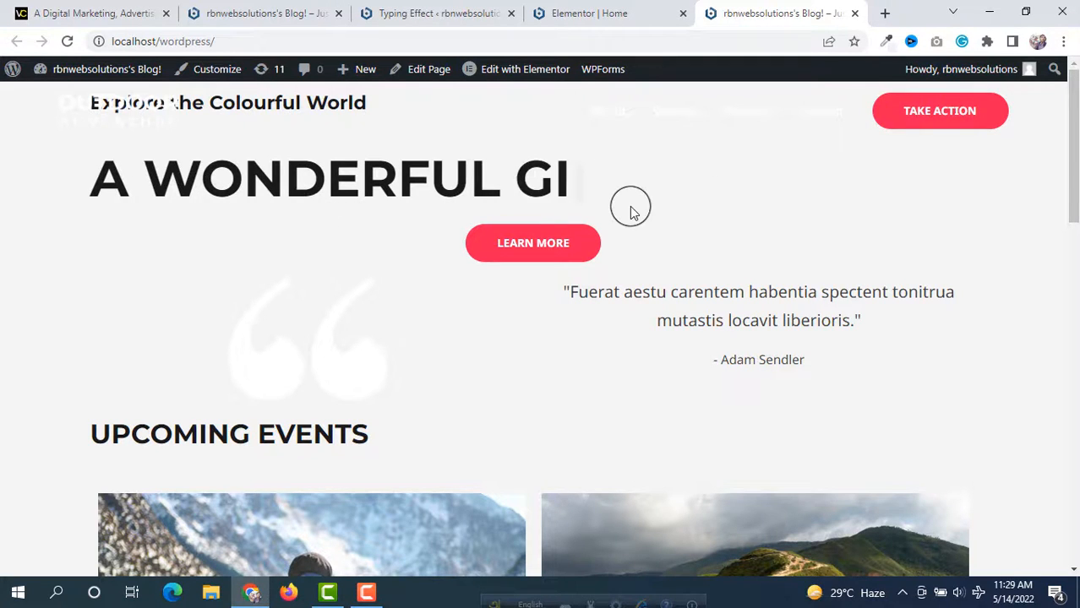
left_click(636, 10)
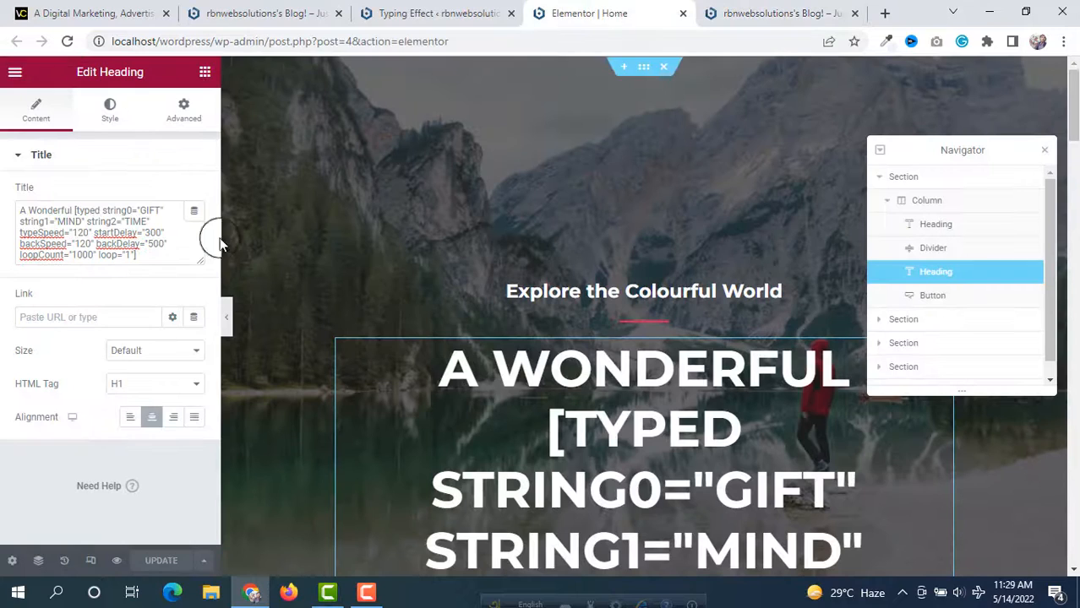
scroll(523, 269, "down", 3)
left_click(778, 13)
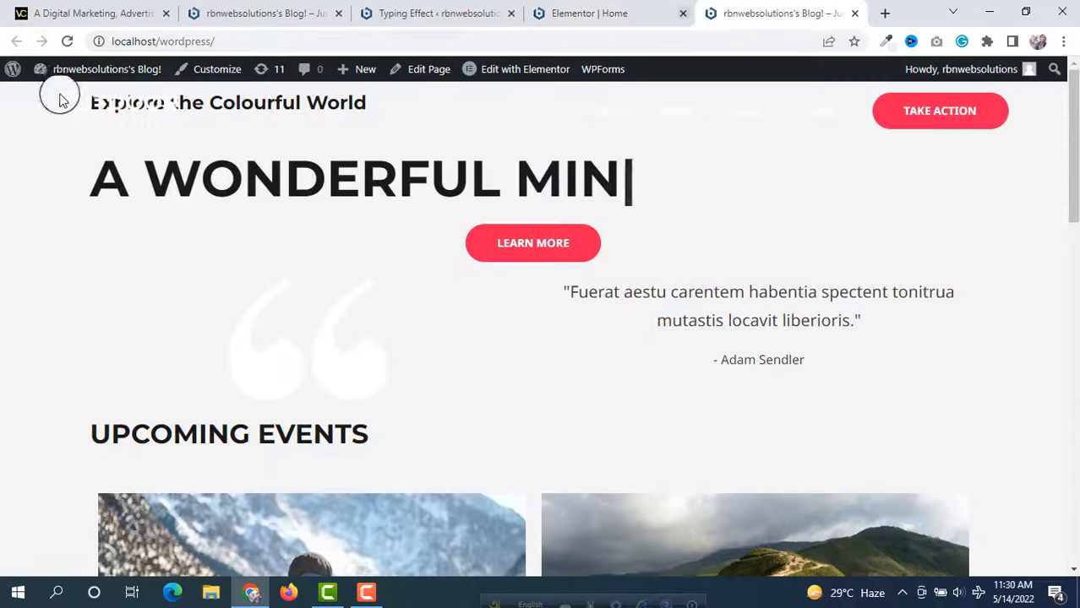
left_click(67, 42)
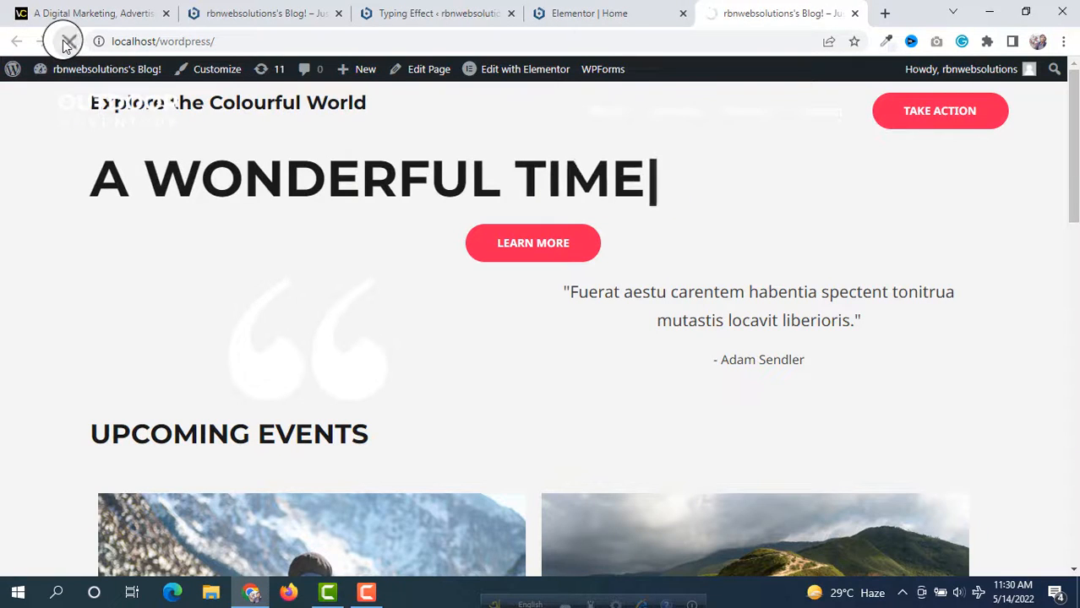